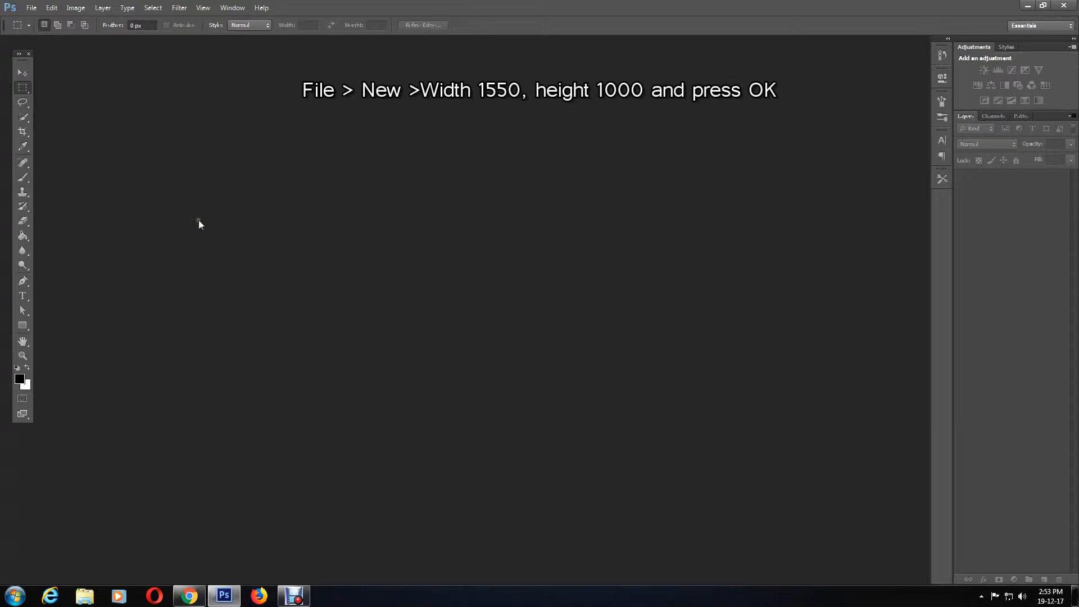
Create a new blank white document 1550 px wide by 1000 px high.
left_click(31, 8)
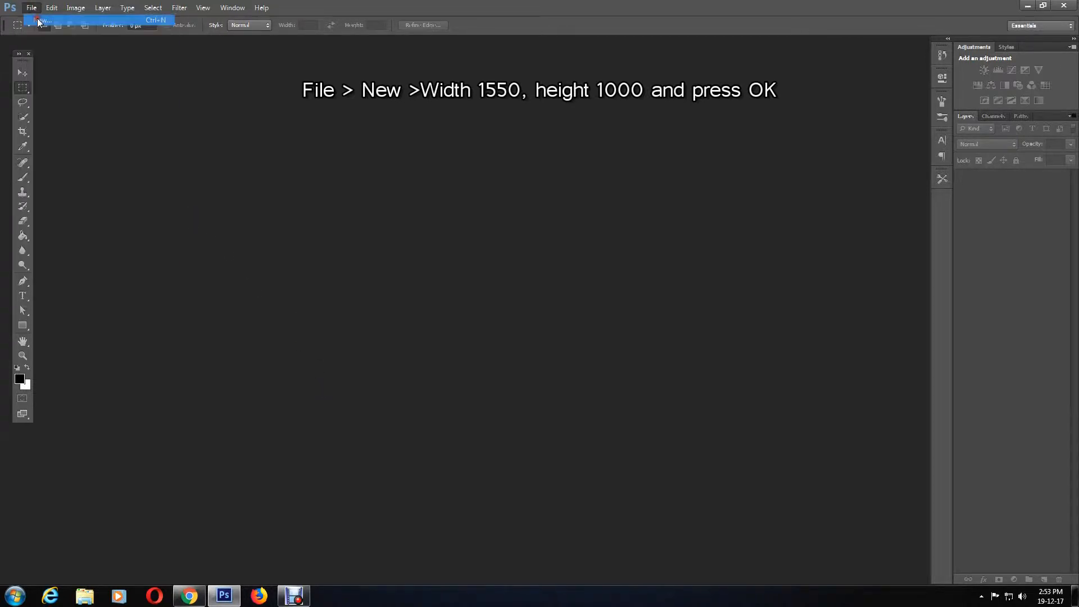
double_click(492, 205)
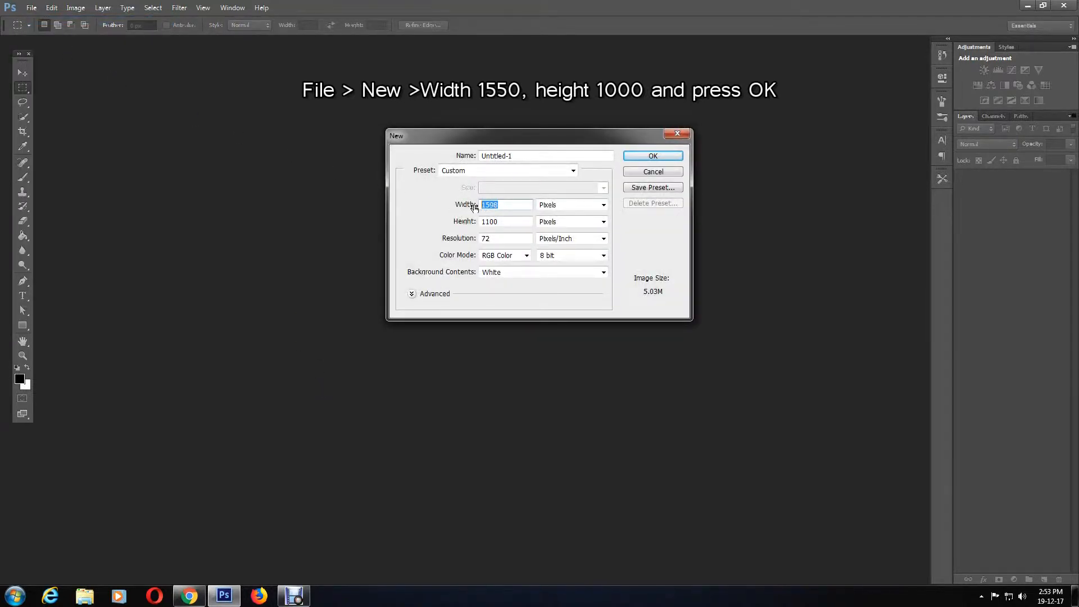
type("1")
type("550")
left_click(489, 221)
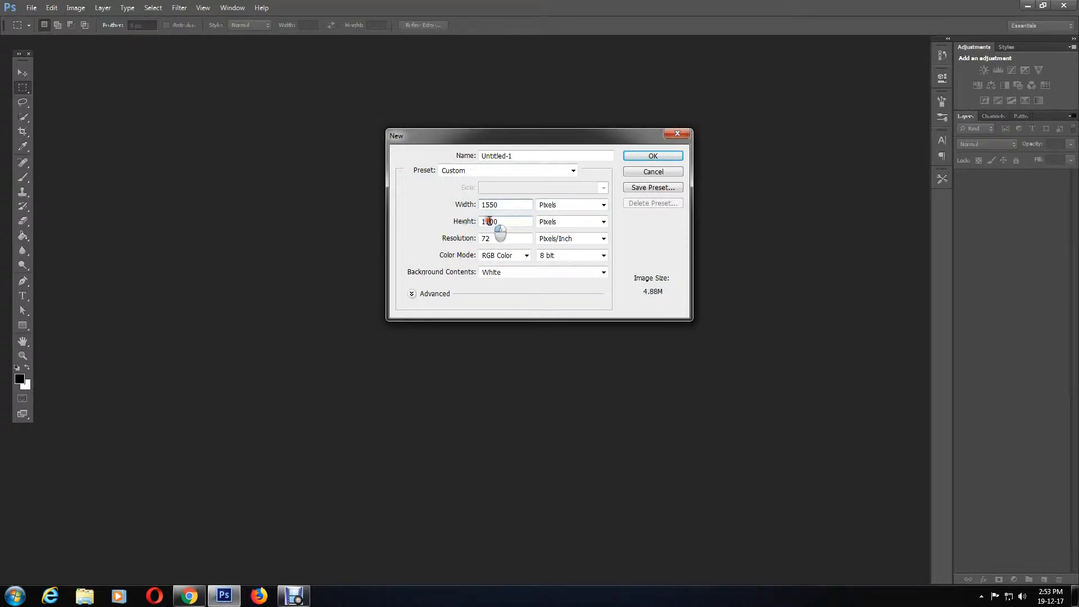
type("1000")
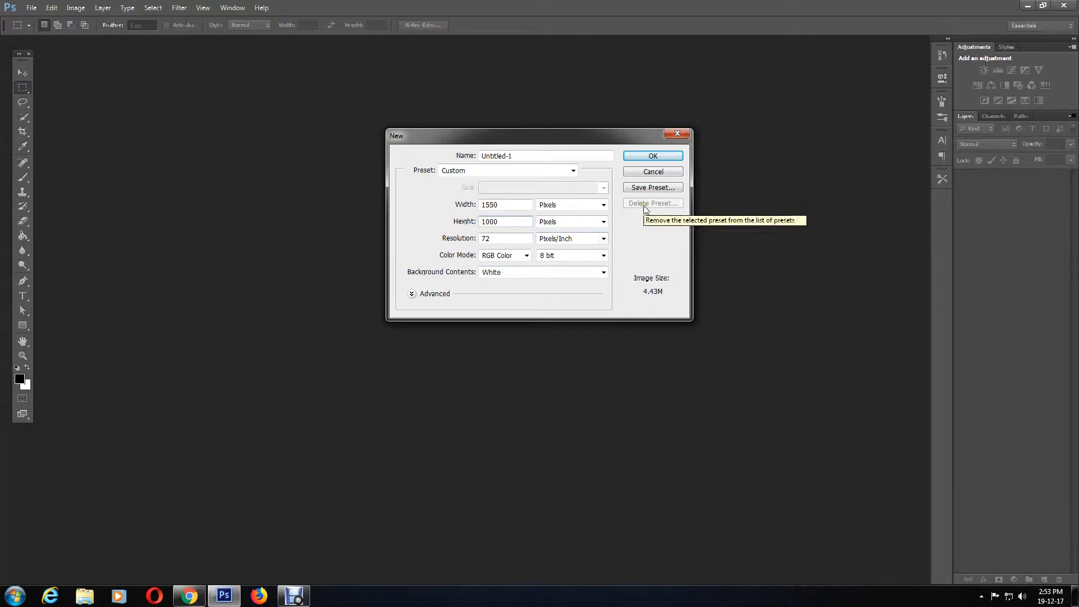
left_click(639, 158)
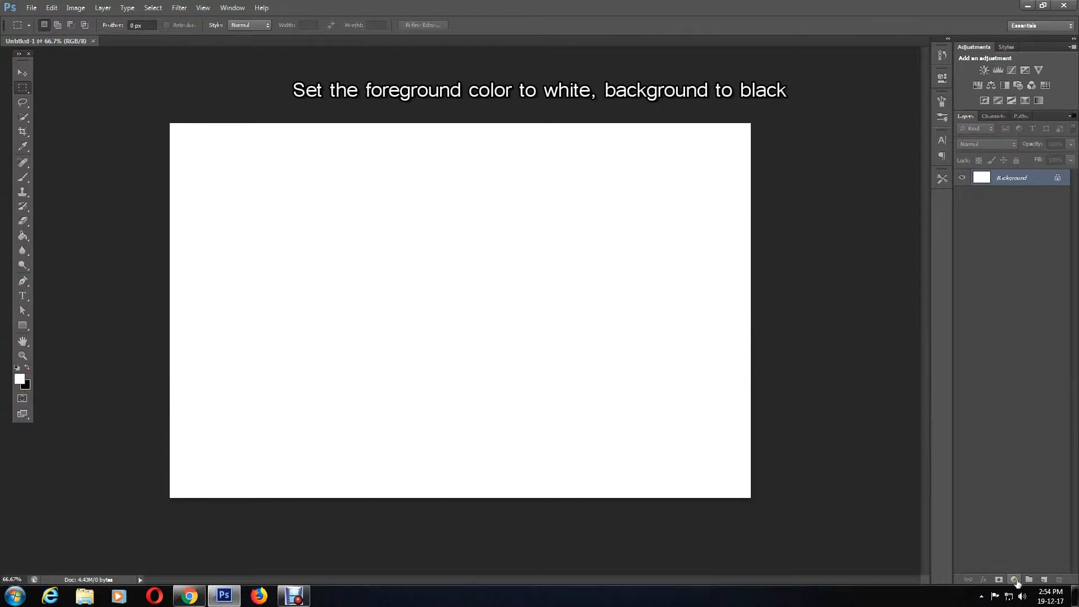
Add a Gradient Fill layer using the Foreground to Background (white-to-black) gradient.
left_click(1015, 580)
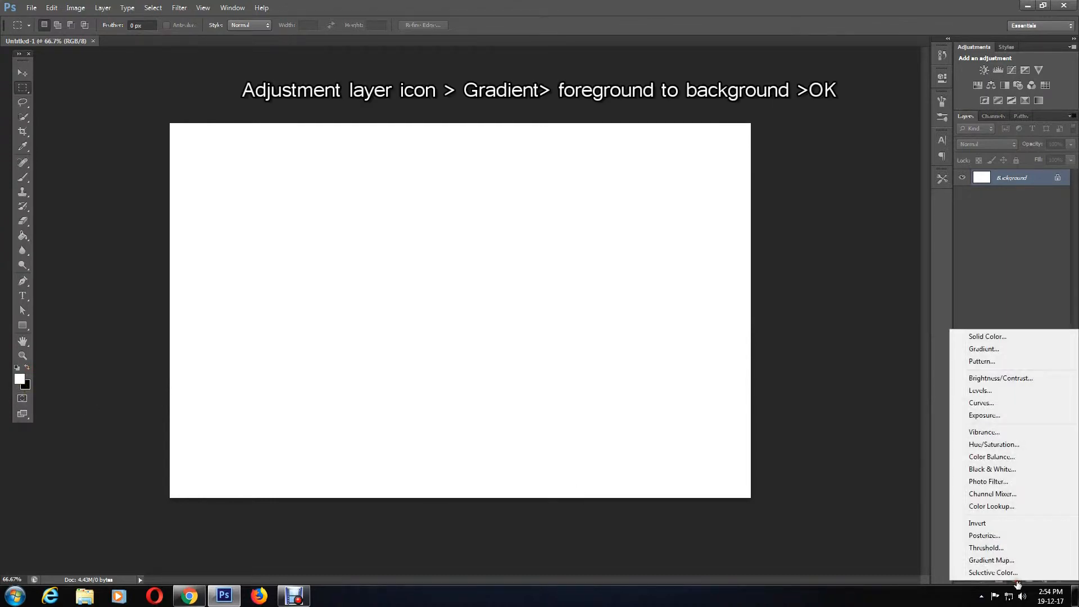
left_click(984, 350)
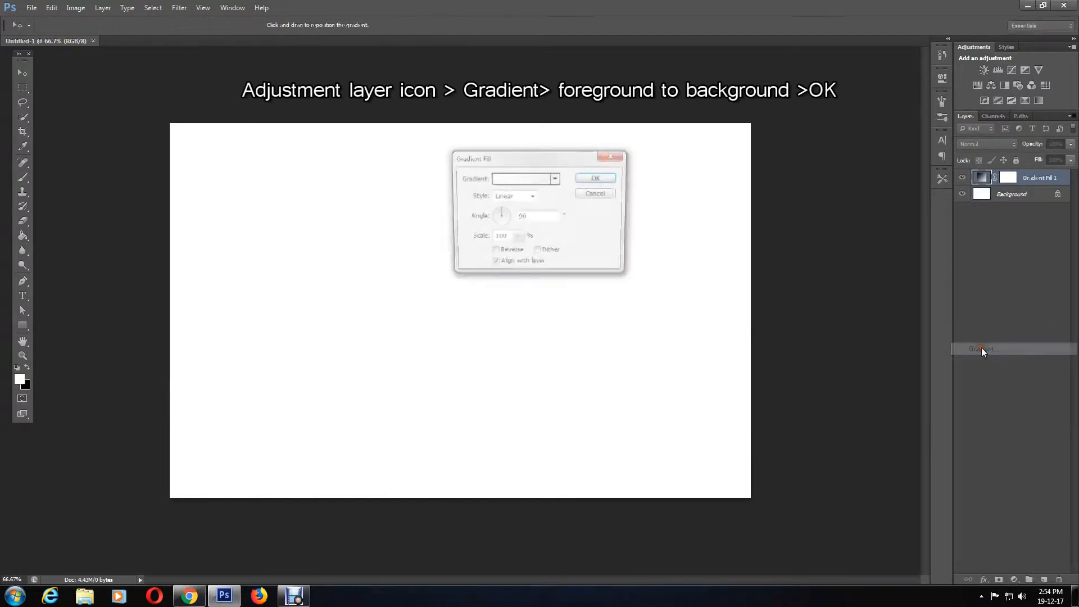
left_click(512, 182)
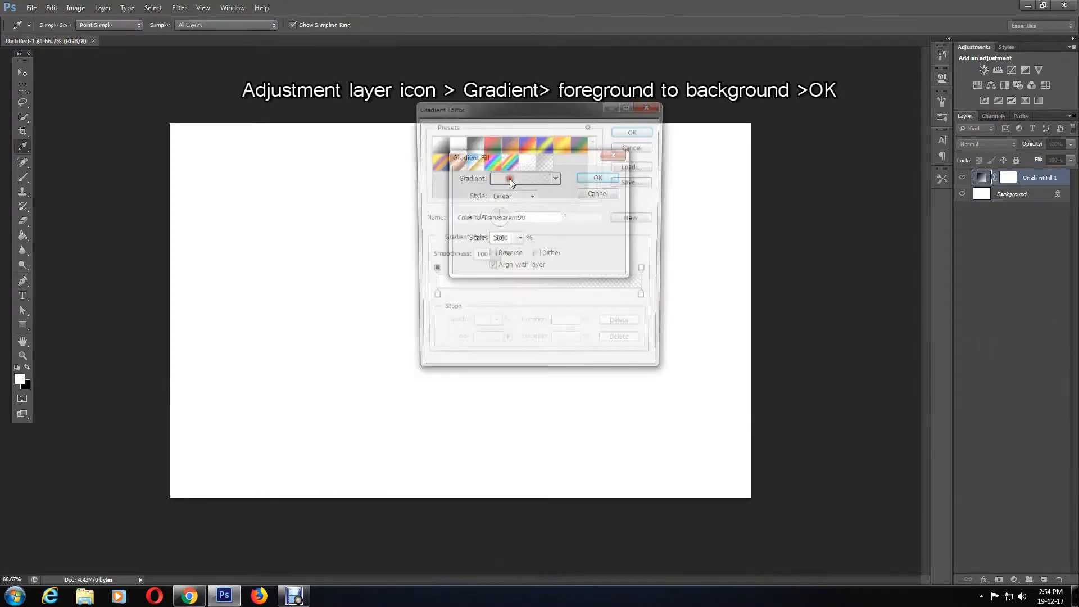
left_click(437, 146)
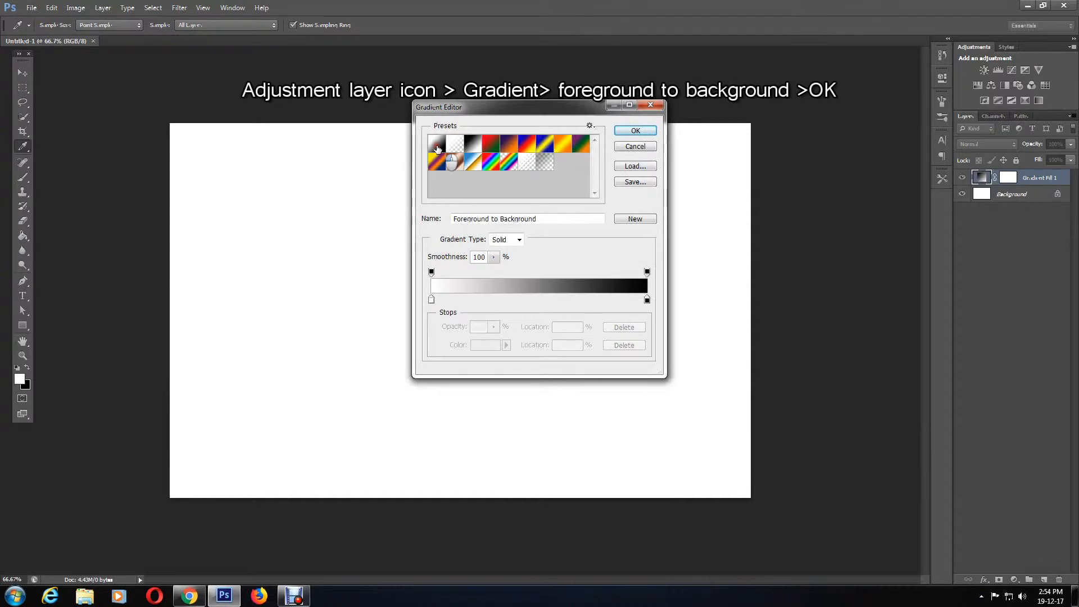
left_click(635, 133)
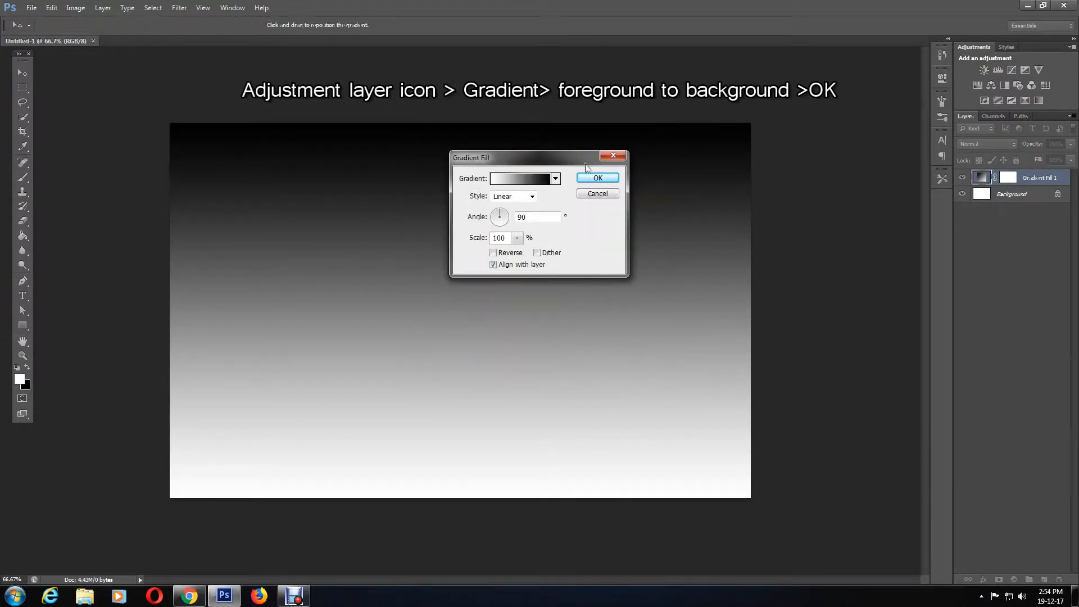
Make the gradient Radial at about 209% scale and apply it to the canvas.
left_click(506, 196)
left_click(515, 221)
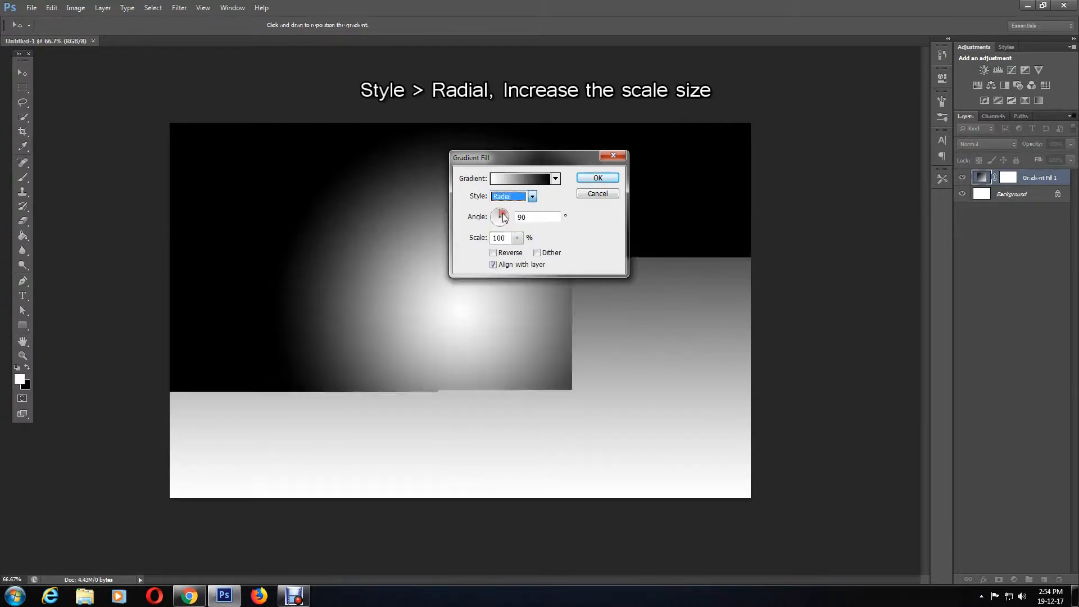
left_click_drag(517, 238, 524, 255)
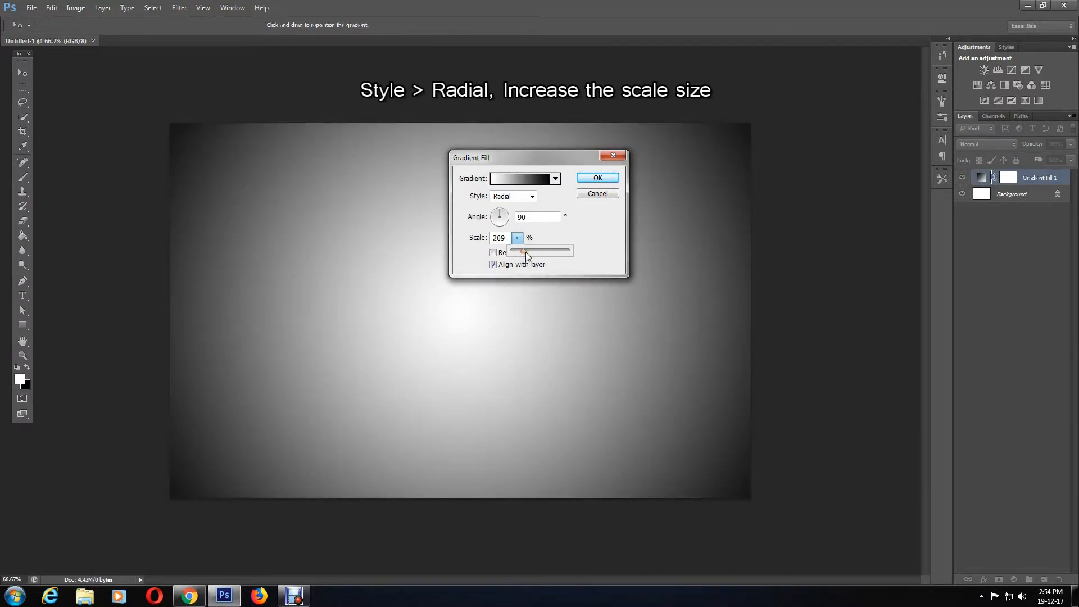
left_click(602, 181)
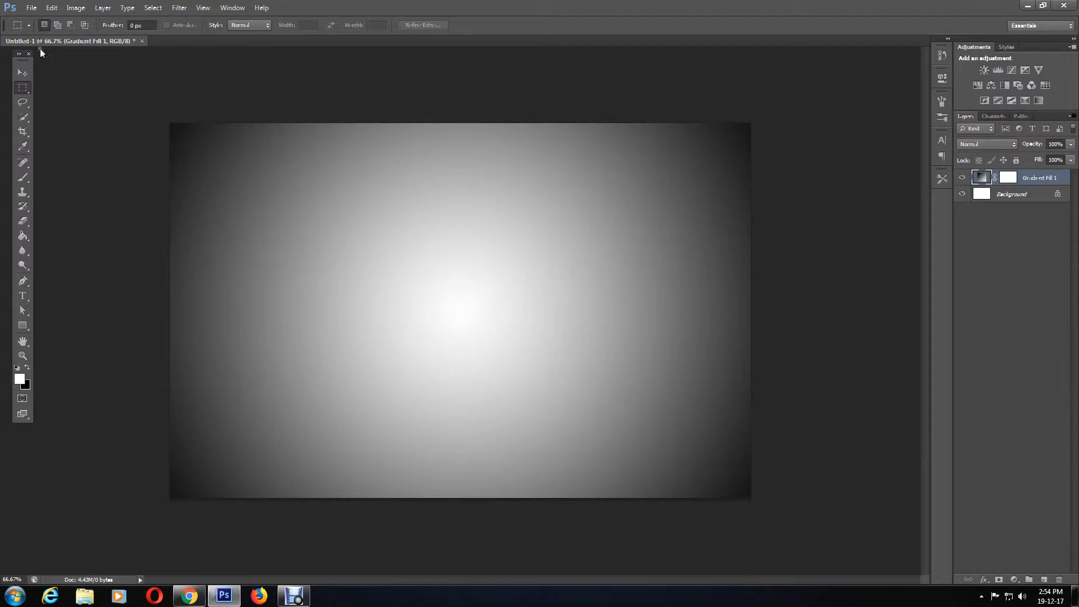
Place the woman's photo, stretch it to fill the canvas, and add an empty layer above it.
left_click(32, 7)
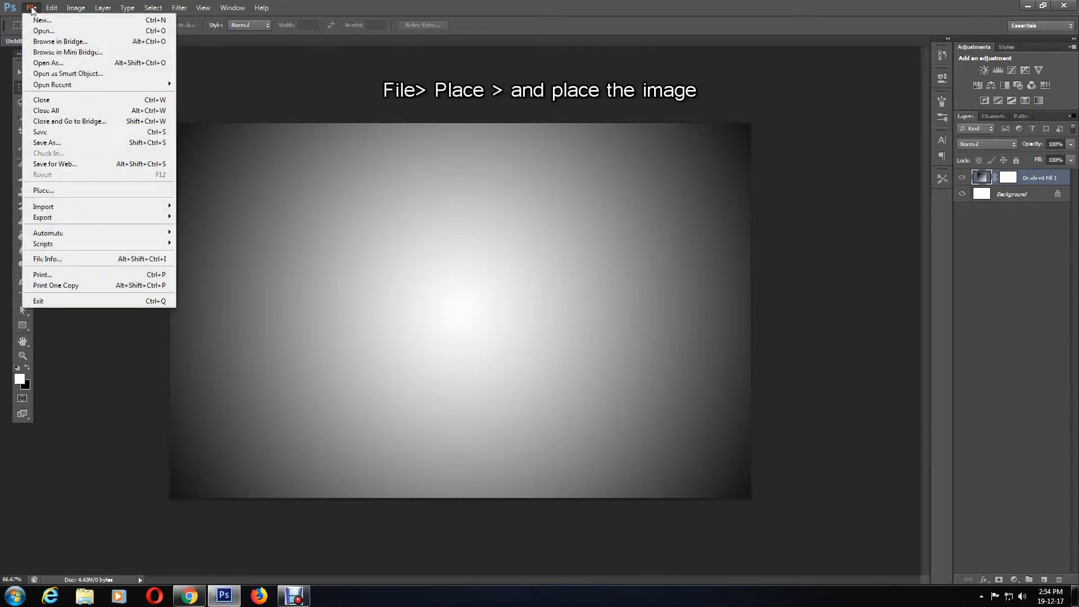
left_click(43, 189)
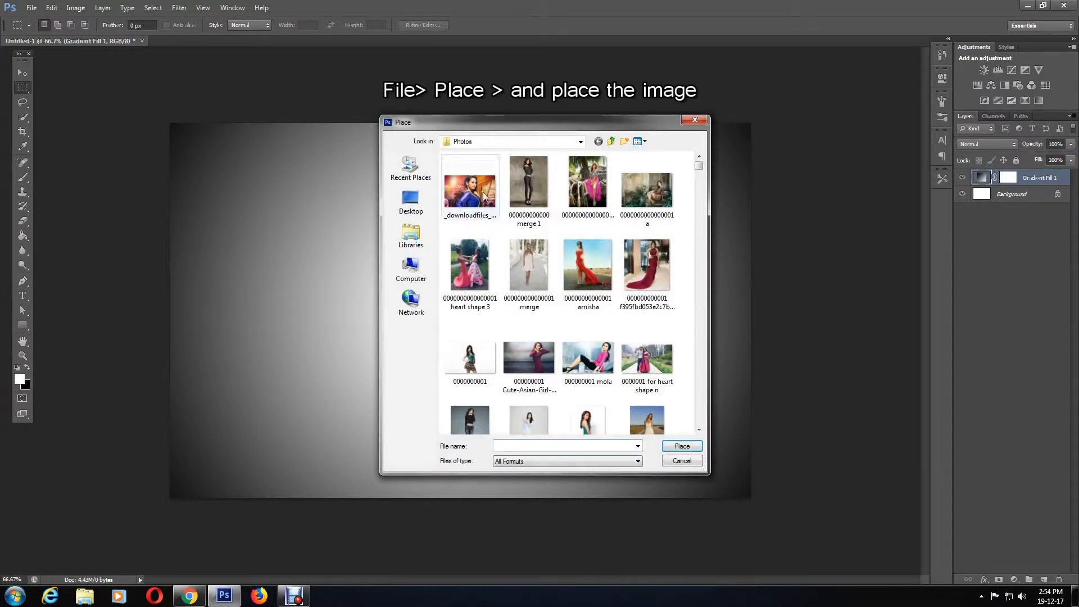
double_click(484, 196)
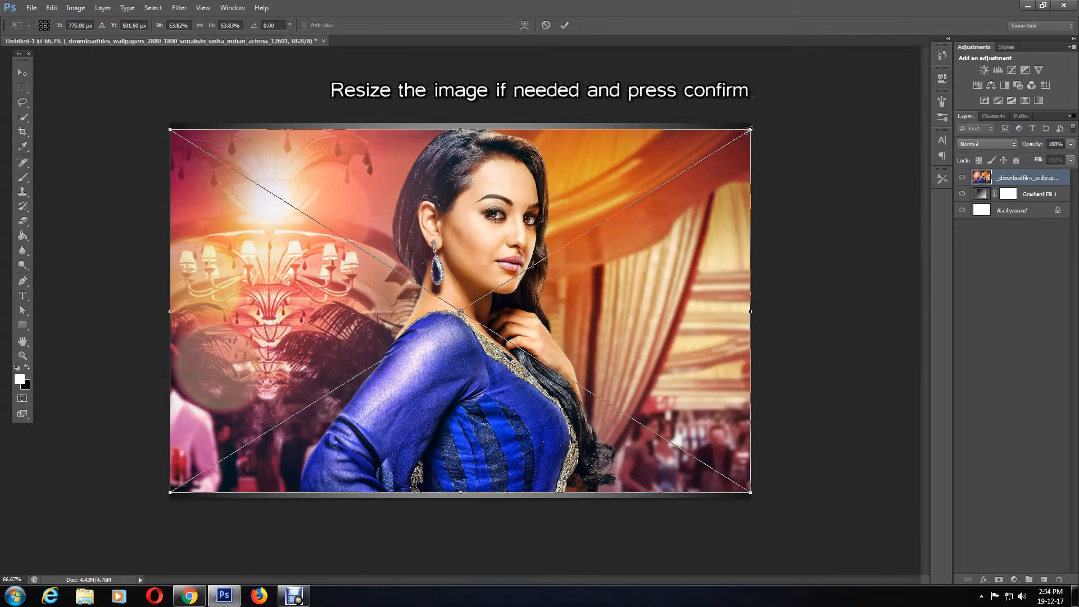
left_click_drag(751, 130, 750, 124)
left_click_drag(751, 493, 751, 498)
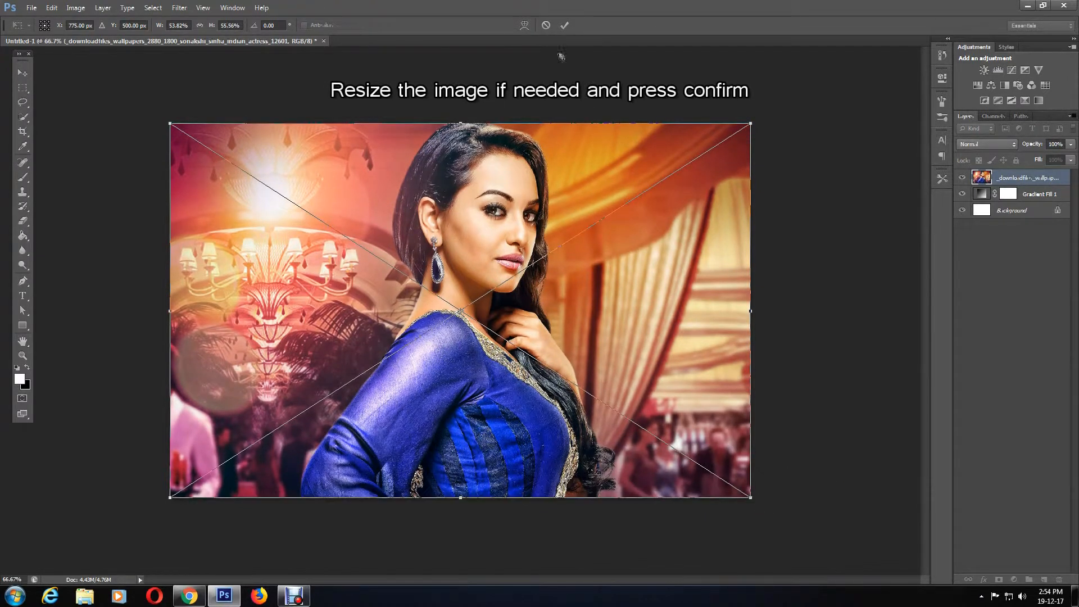
left_click(564, 24)
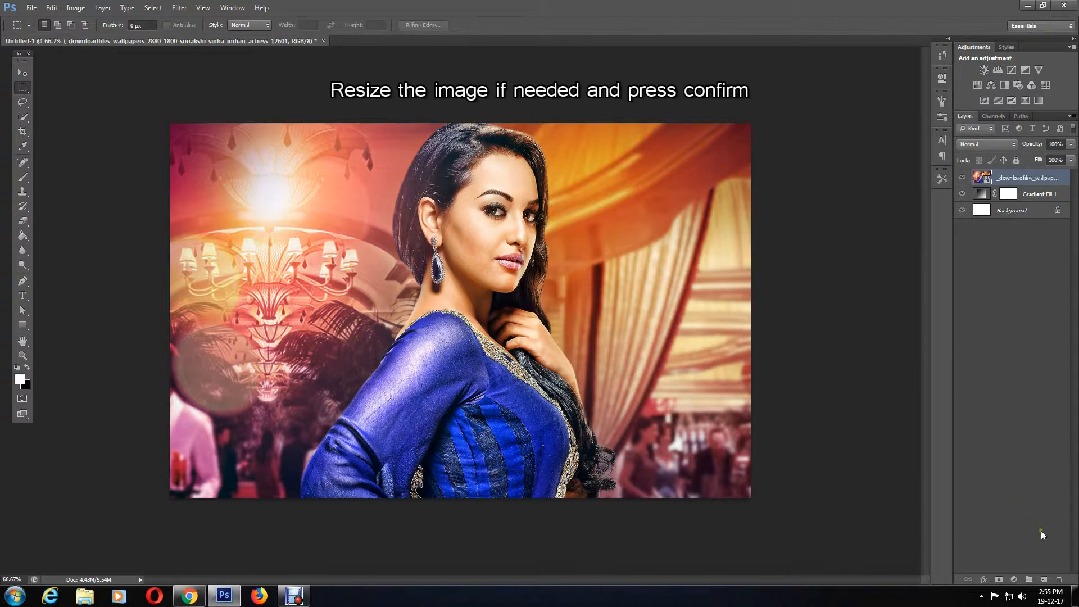
left_click(1045, 580)
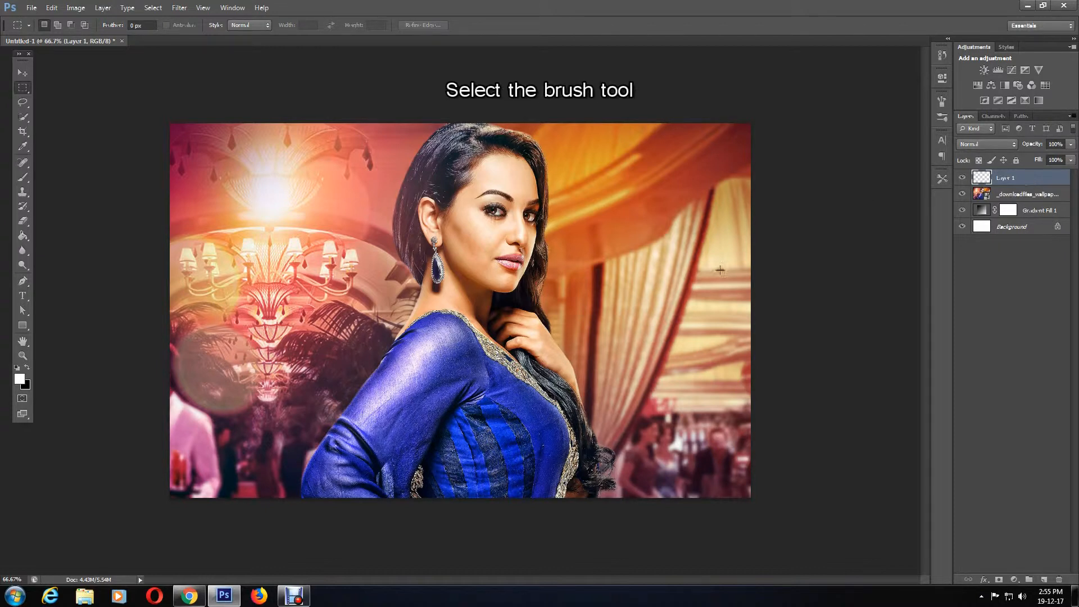
With the 2292 spray brush preset, resized smaller, stamp white splatter onto the photo on Layer 1.
left_click(25, 179)
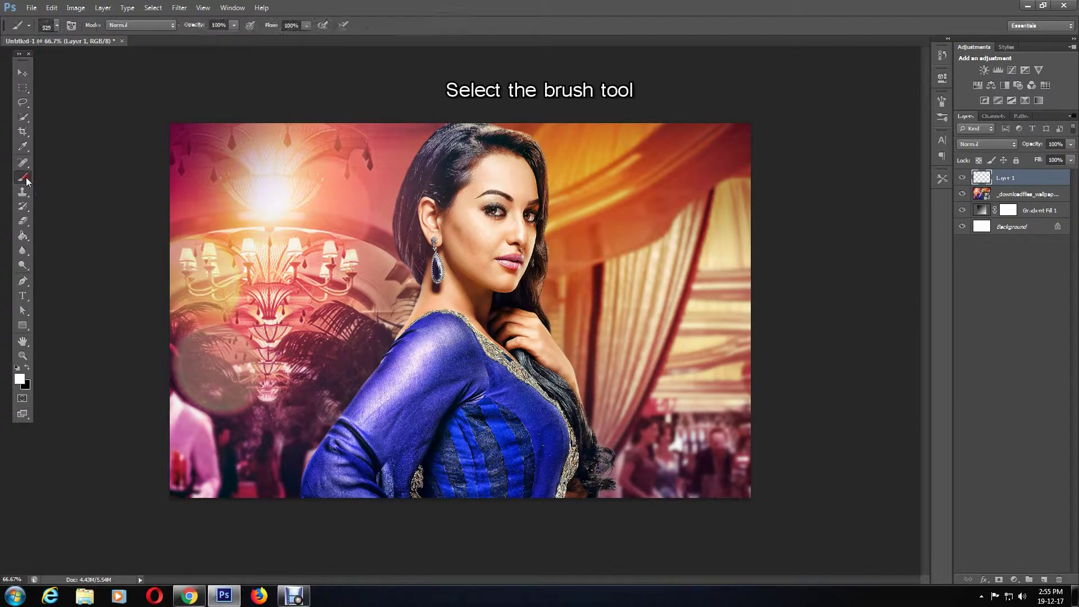
left_click(46, 24)
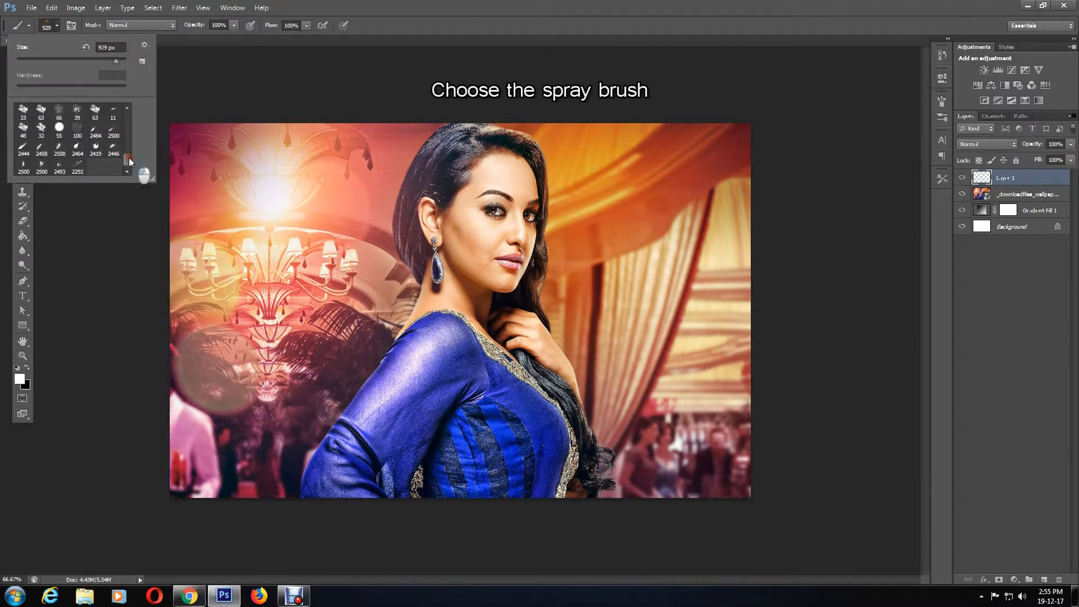
double_click(80, 171)
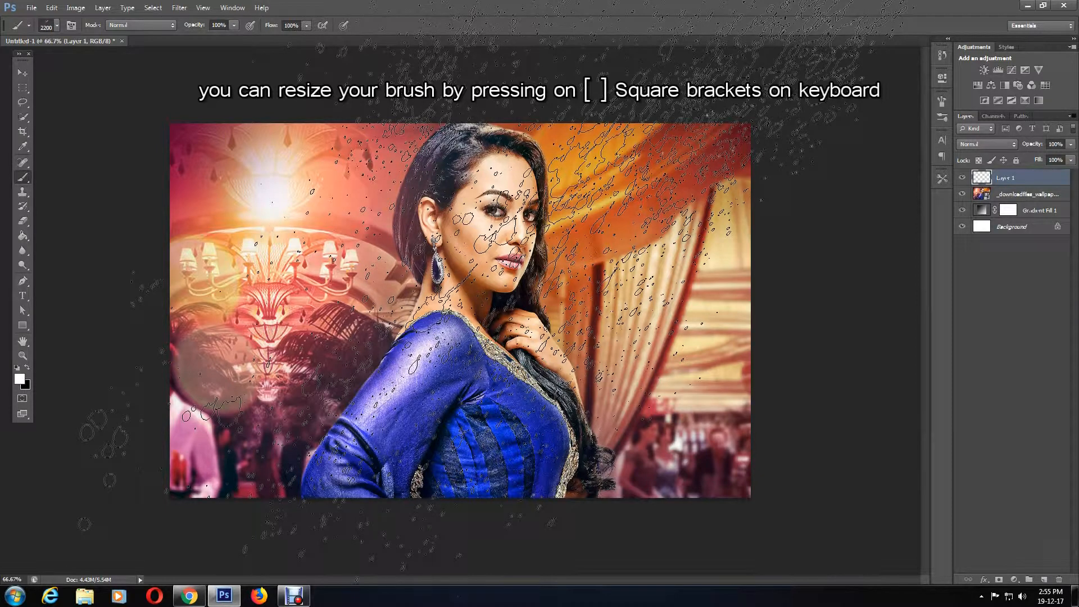
key("bracketleft")
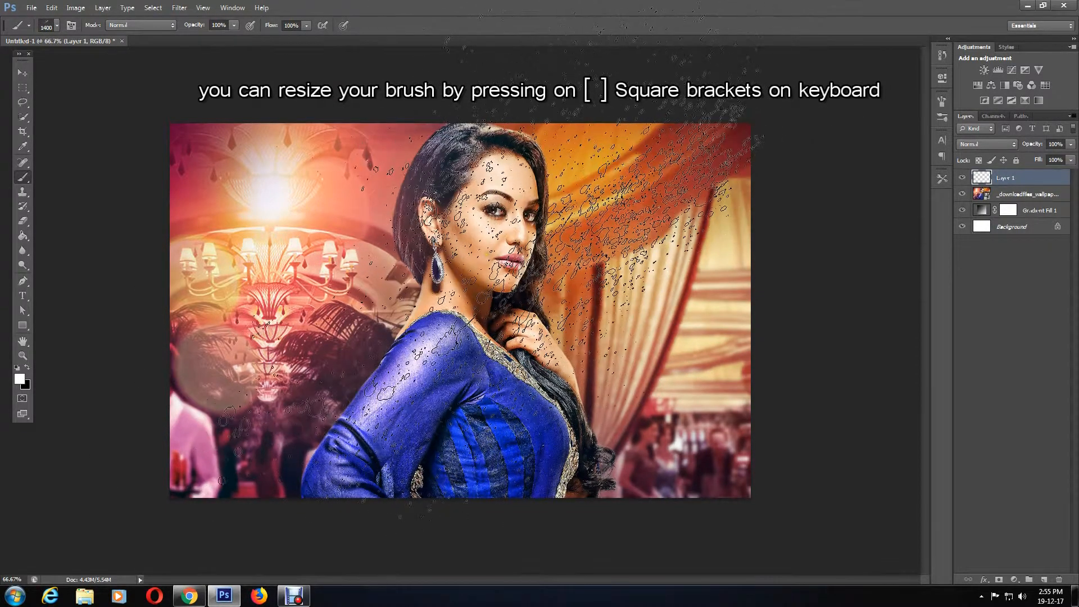
key("bracketleft")
key("bracketleft")
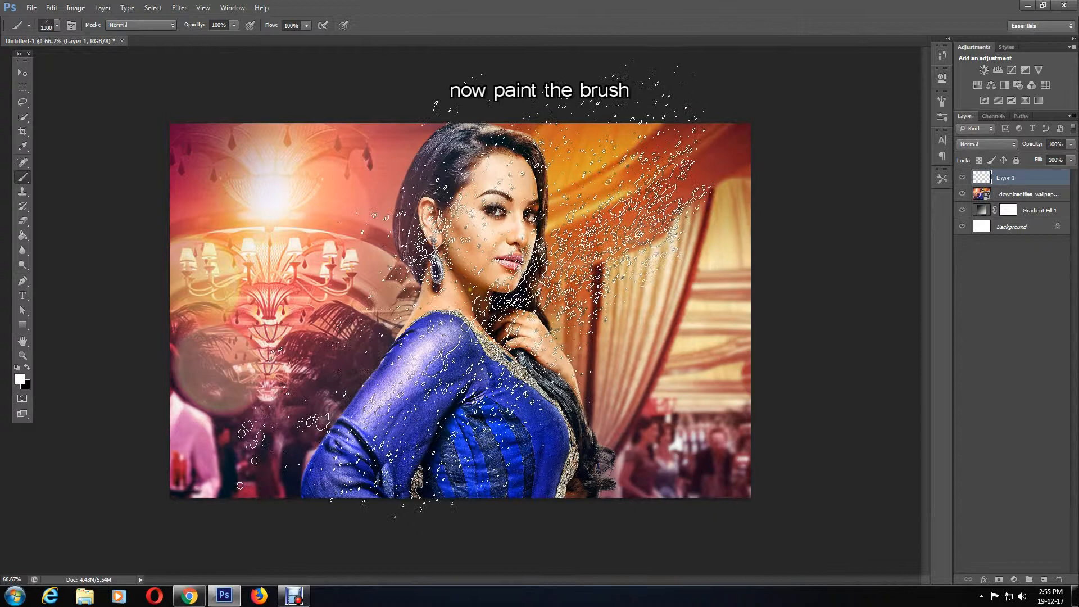
left_click(472, 300)
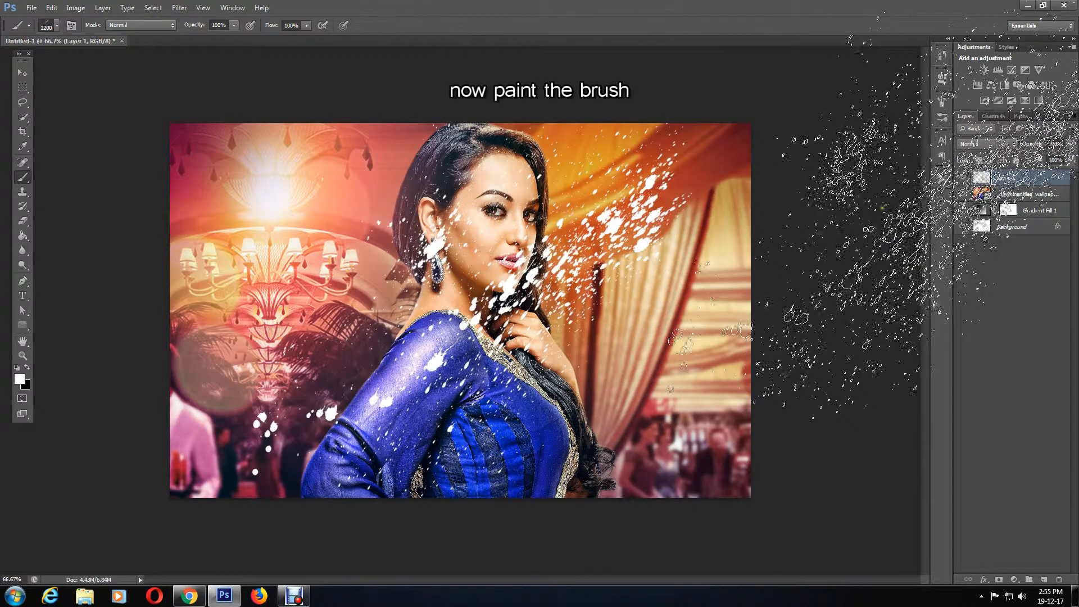
key("bracketleft")
key("bracketleft")
key("bracketleft")
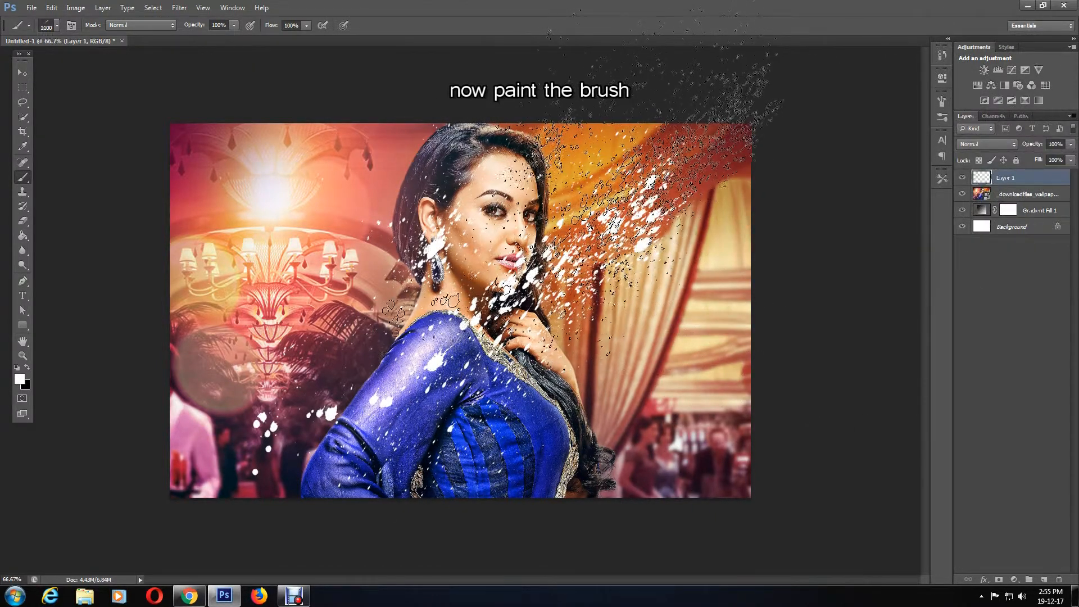
Tilt the brush tip to -34°, size 714 px, and paint splatter over face, hair and shoulder.
left_click(71, 25)
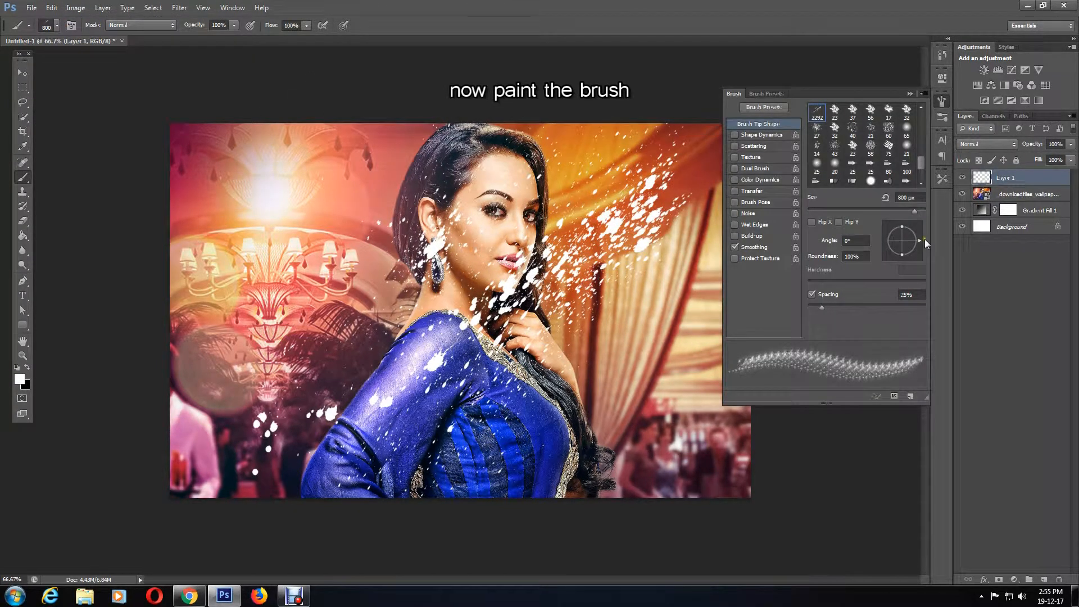
left_click_drag(913, 250, 918, 254)
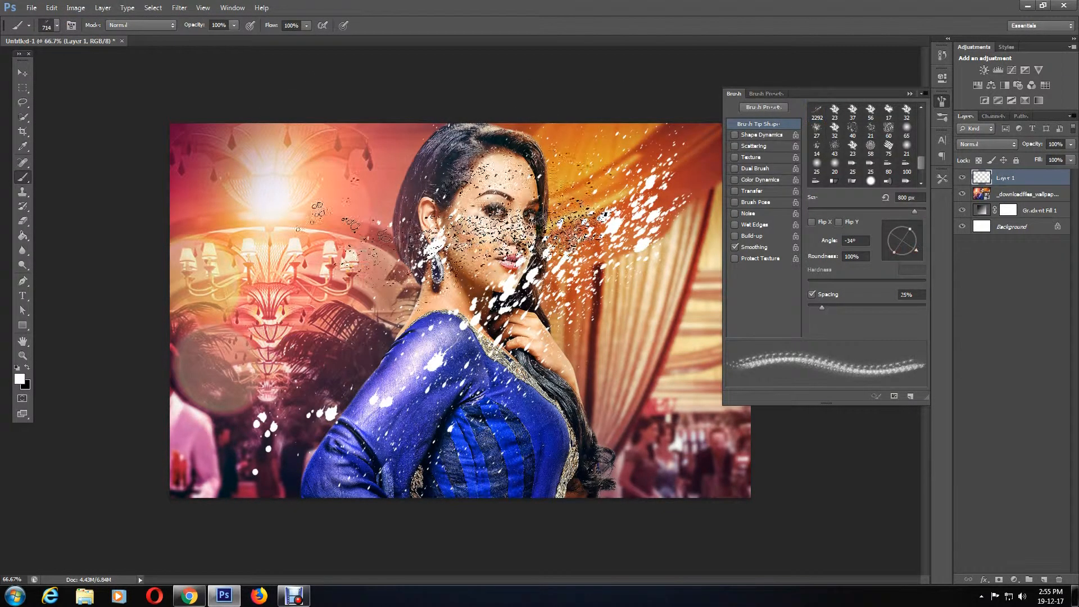
right_click(523, 253, "alt")
left_click_drag(514, 278, 489, 161)
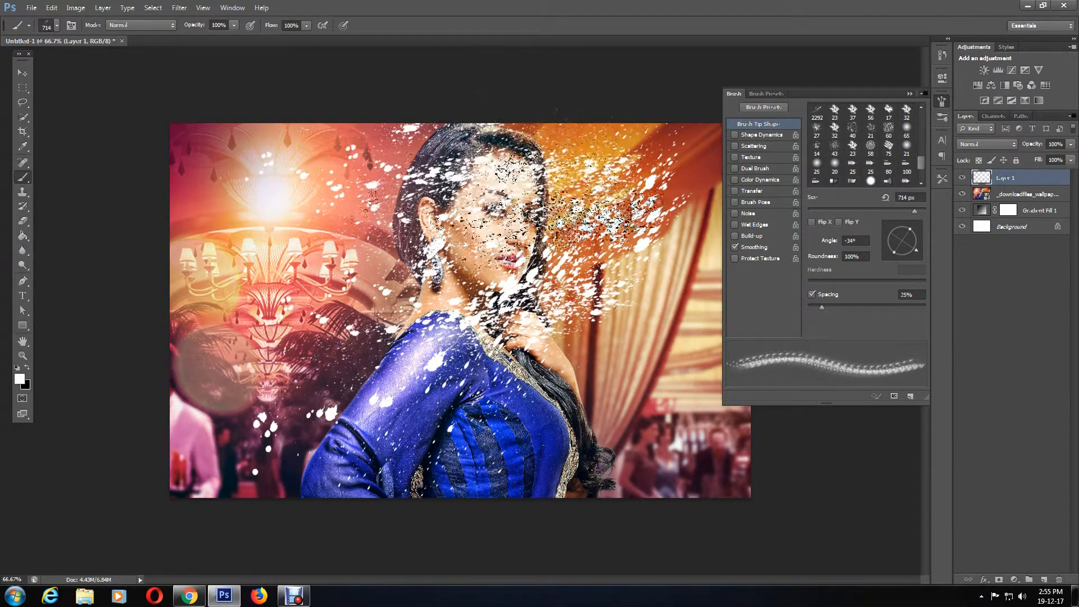
mouse_move(498, 337)
left_mouse_down()
mouse_move(507, 186)
mouse_move(497, 211)
mouse_move(451, 211)
left_mouse_up()
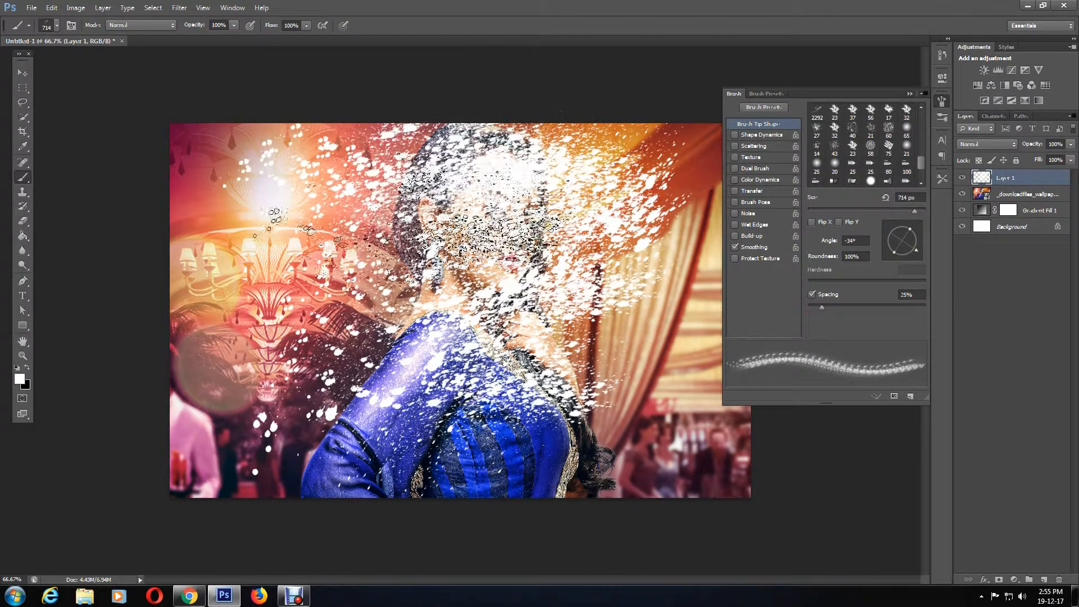
Paint a larger splatter pass over the face, hair and upper background, then collapse the Brush panel.
key("bracketleft")
key("bracketleft")
key("bracketleft")
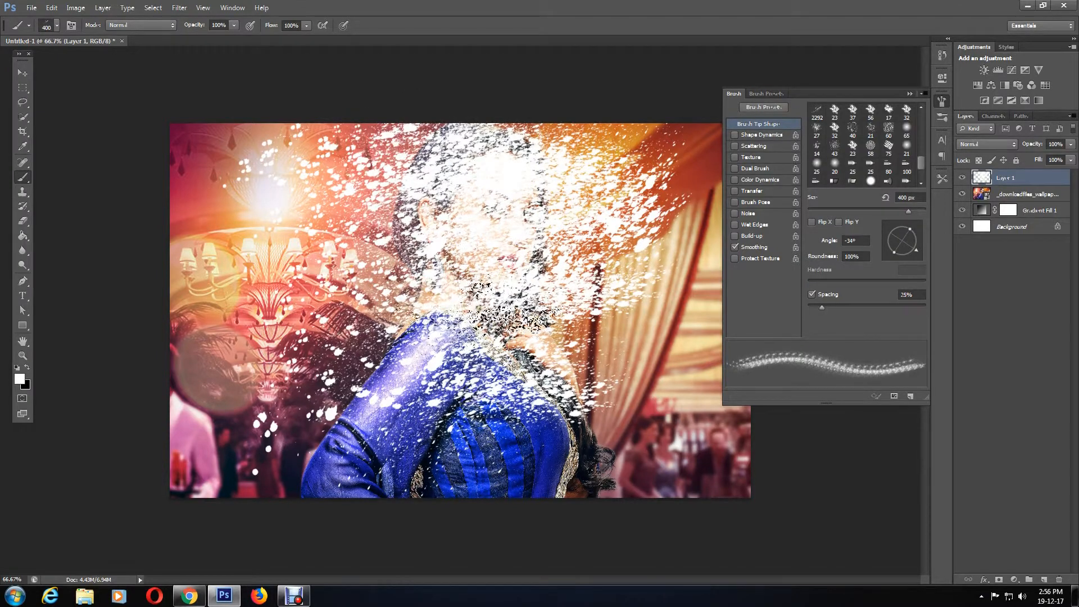
key("bracketright")
key("bracketright")
key("bracketright")
left_click_drag(531, 337, 472, 203)
left_click_drag(447, 279, 489, 219)
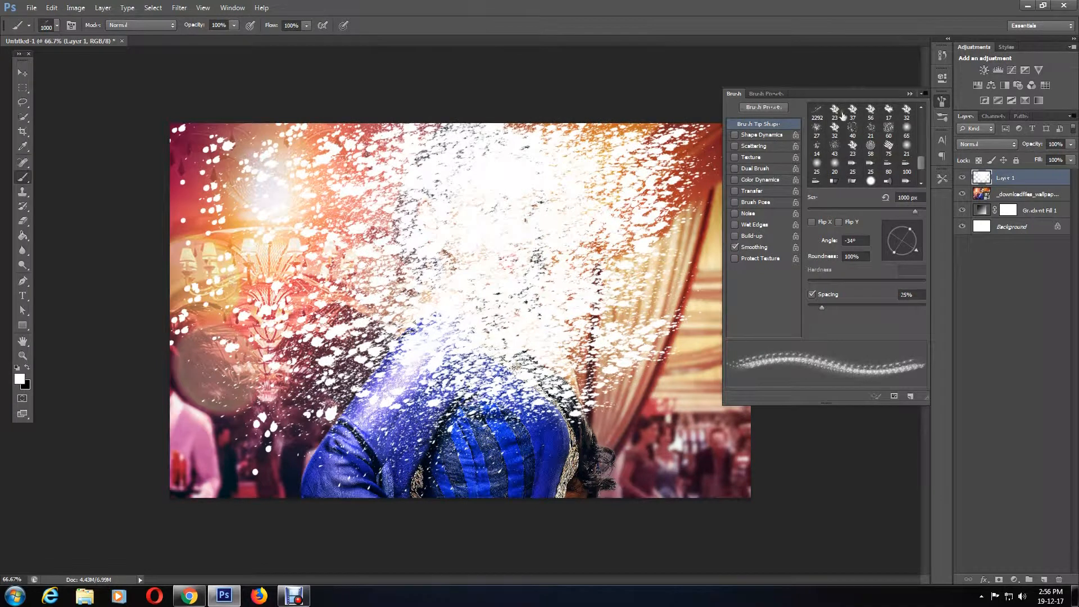
left_click(909, 95)
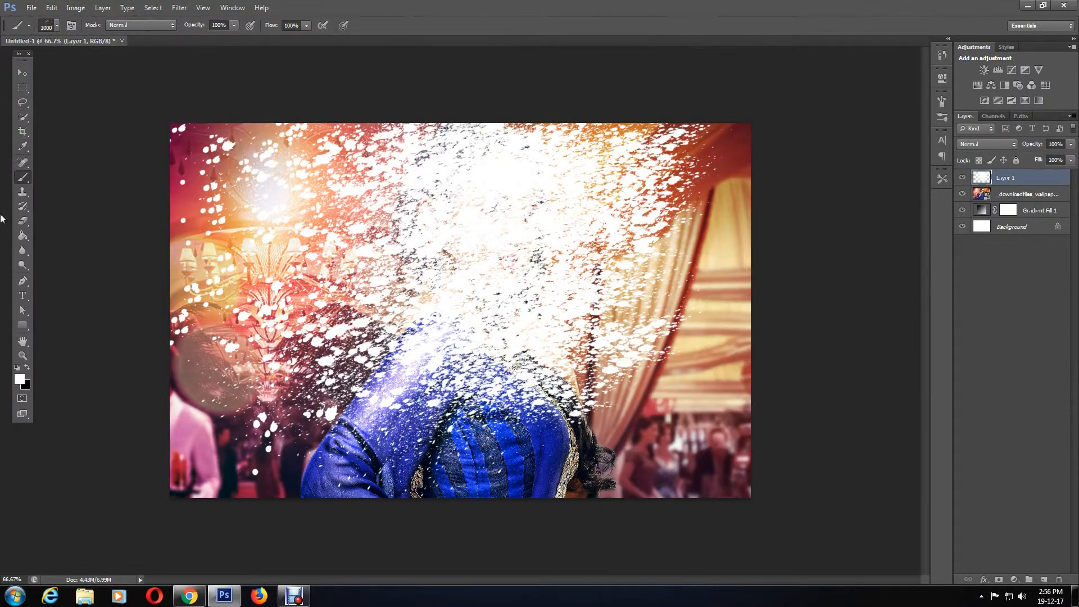
Add white 'Brush Effects' text near the bottom of the photo as its own layer.
left_click(23, 295)
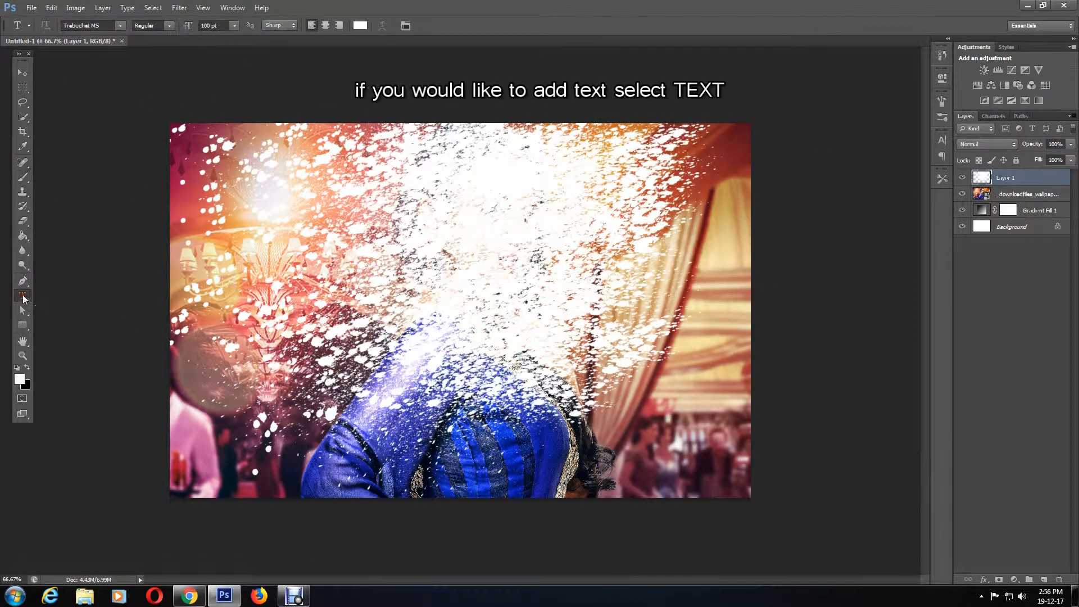
left_click(326, 472)
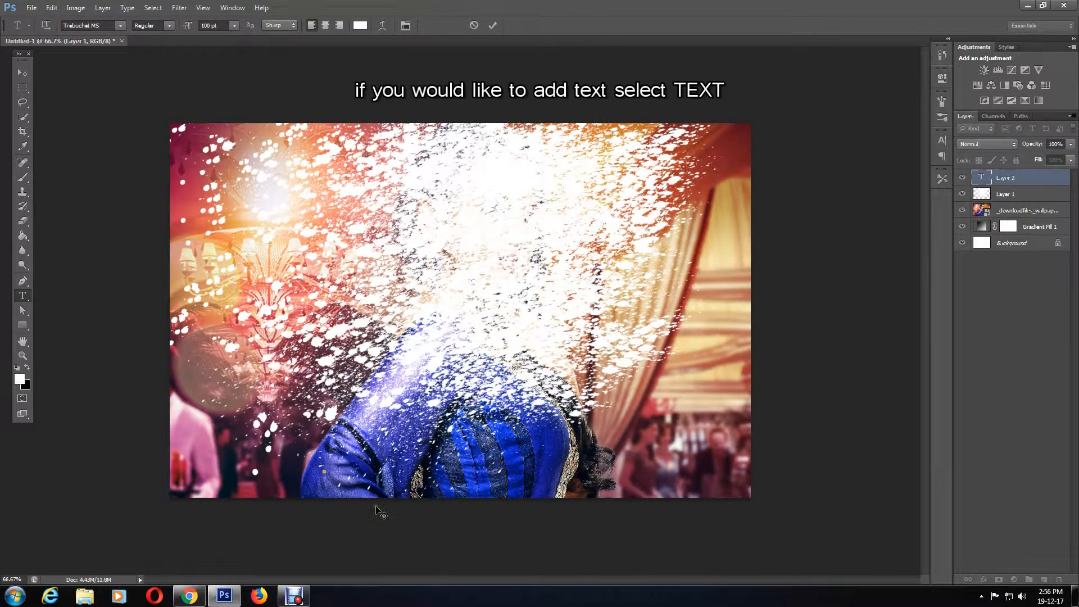
type("Brush")
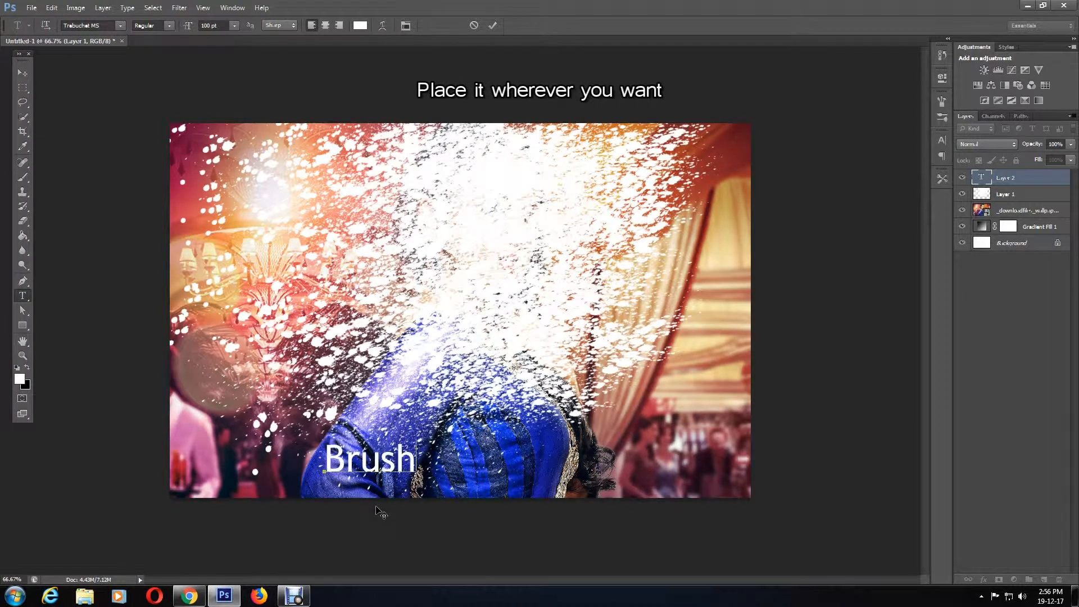
type(" E")
type("ffects")
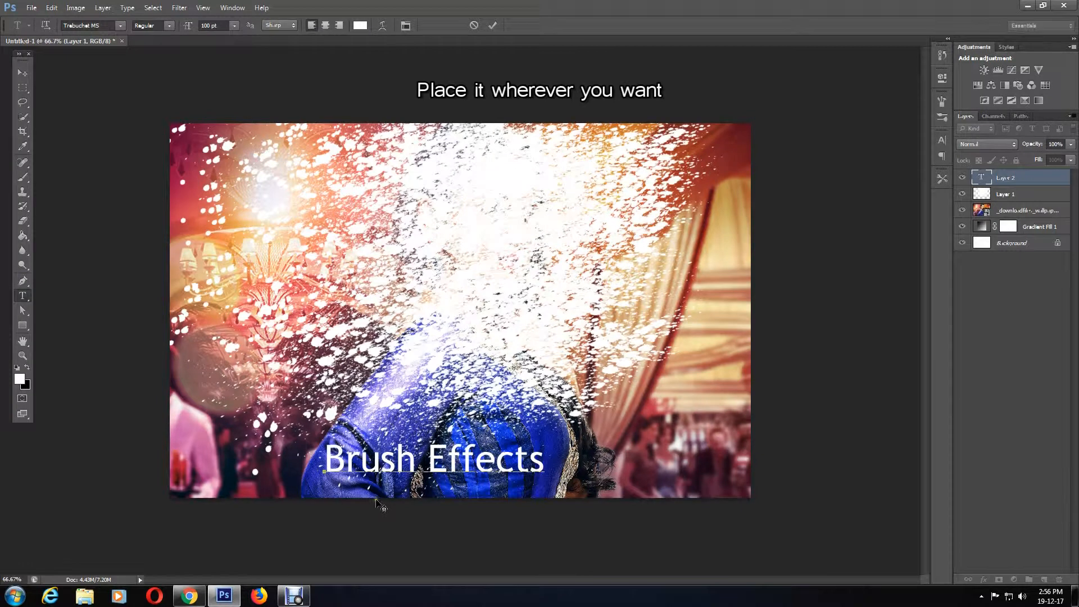
left_click(493, 25)
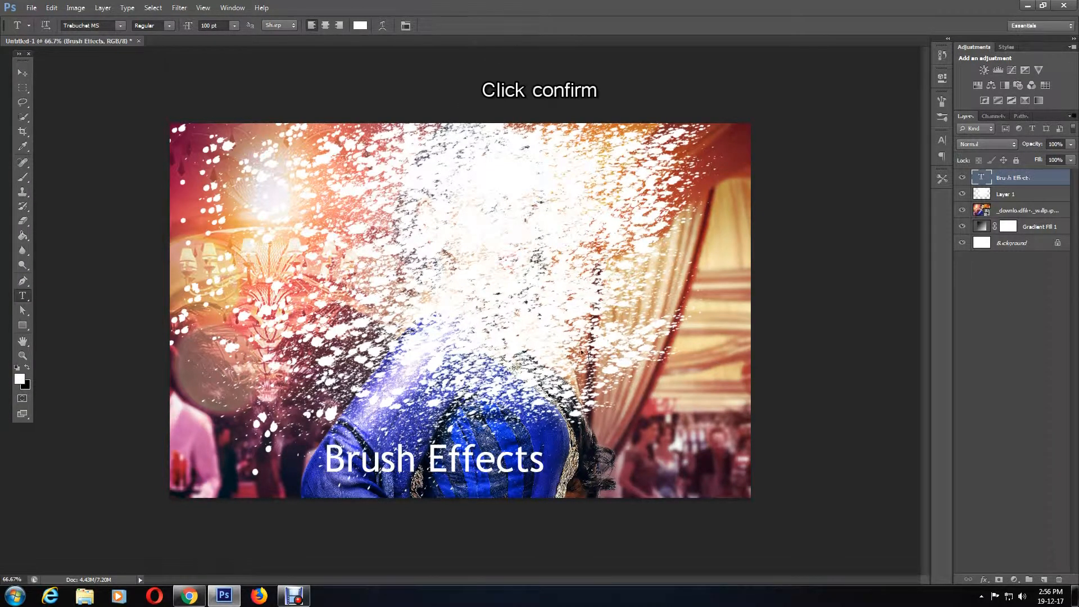
Free-transform the 'Brush Effects' text larger and wider along the bottom and apply it.
key("ctrl+t")
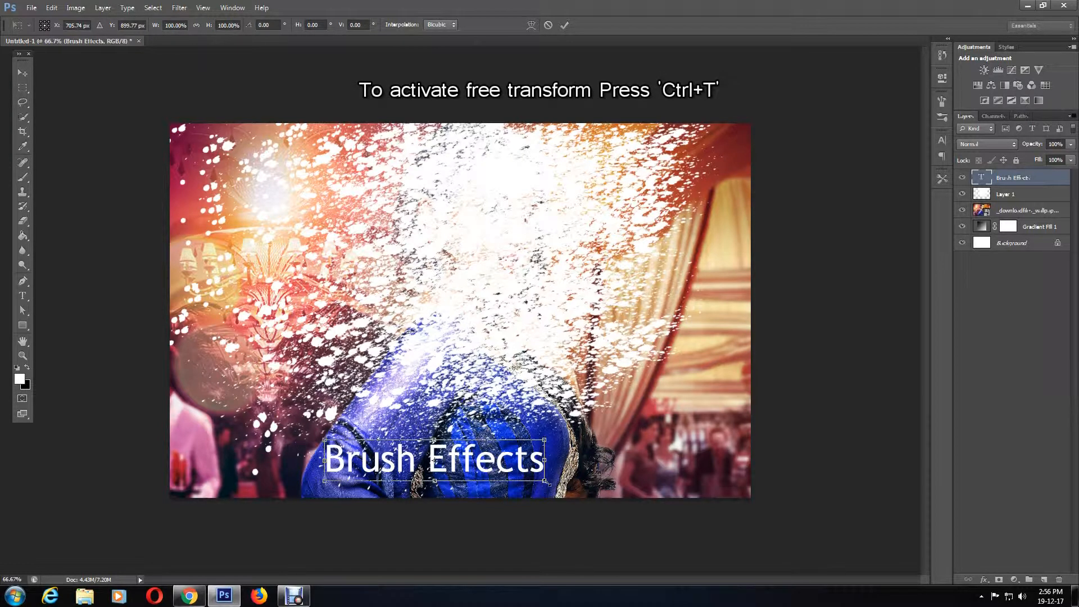
left_click_drag(544, 481, 612, 496)
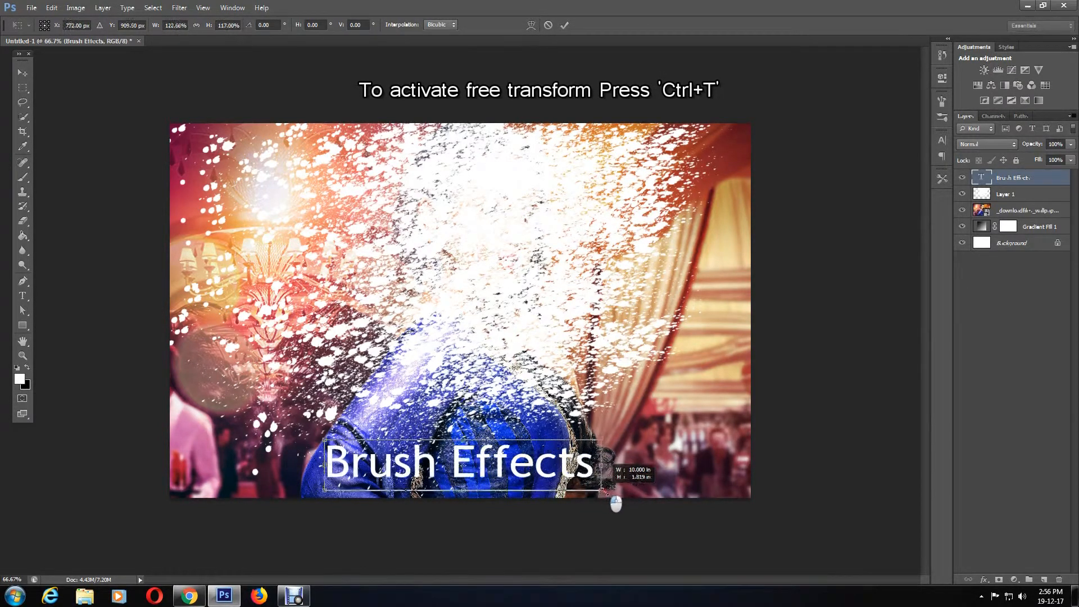
left_click_drag(325, 440, 297, 440)
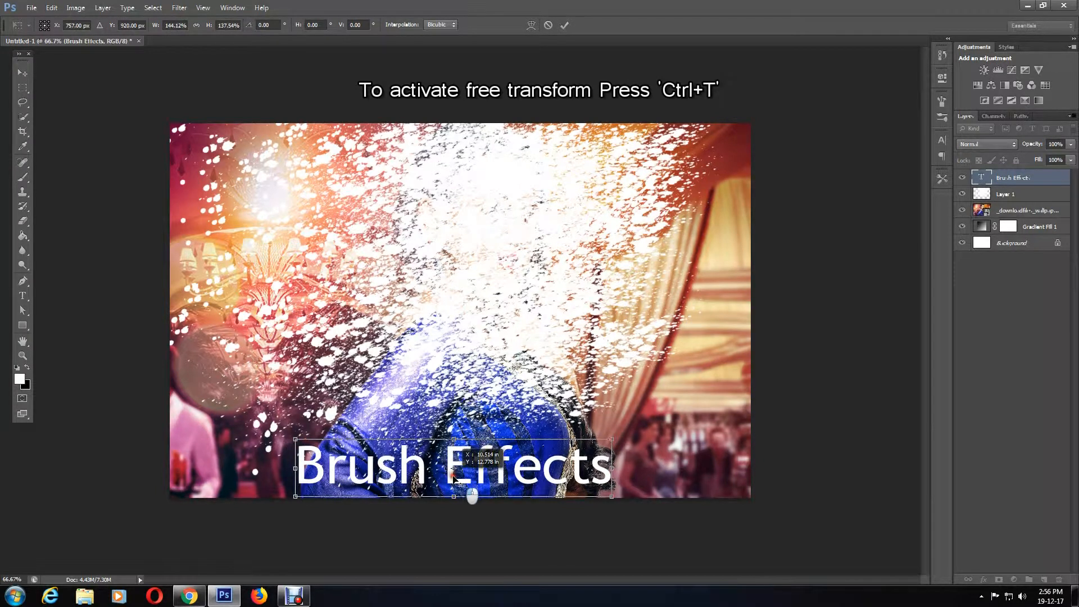
left_click(567, 25)
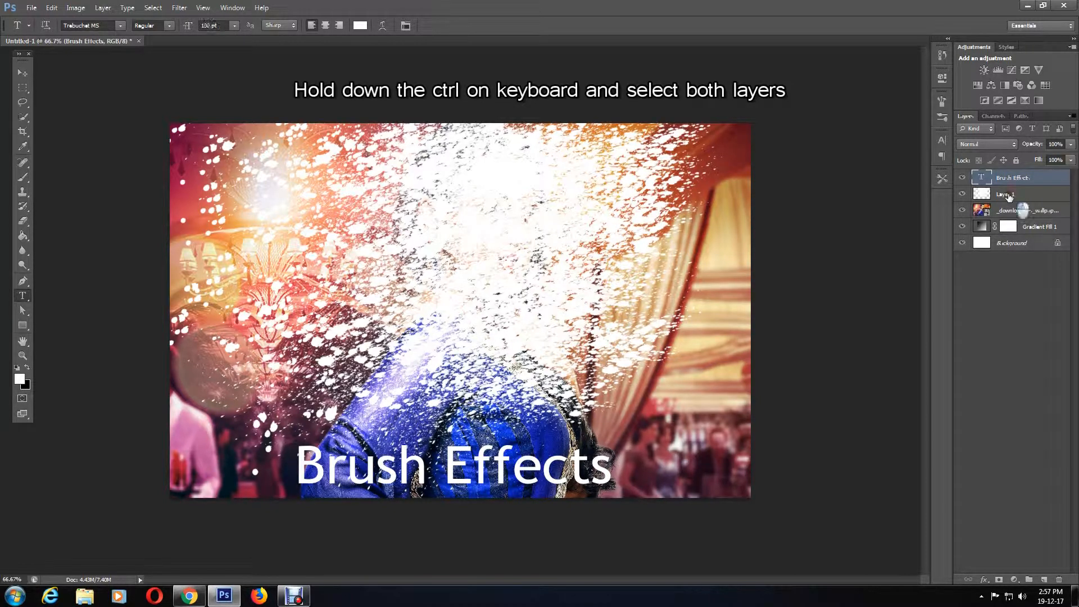
Merge the text layer and splatter Layer 1 into one 'Brush Effects' layer.
left_click(1009, 196, "ctrl")
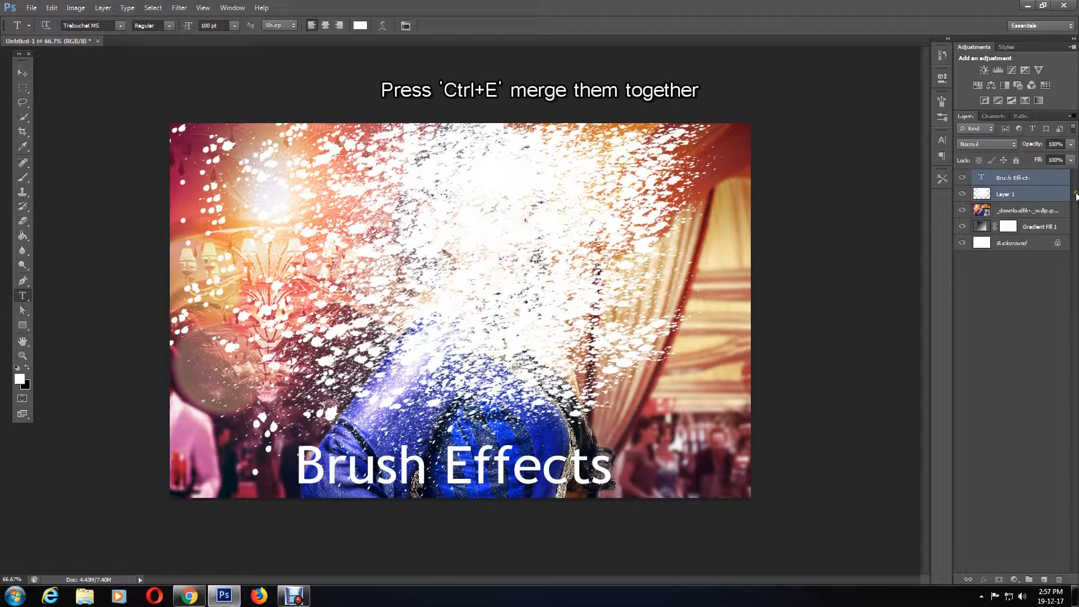
key("ctrl+e")
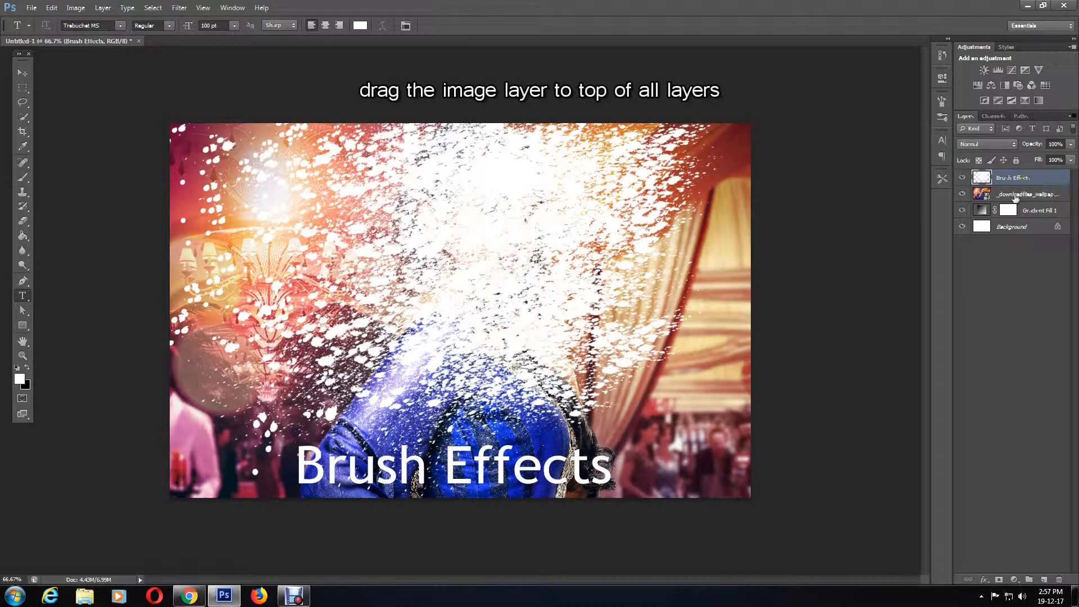
Move the photo layer above 'Brush Effects' and clip it so it shows only through splatter and text.
left_click(1013, 199)
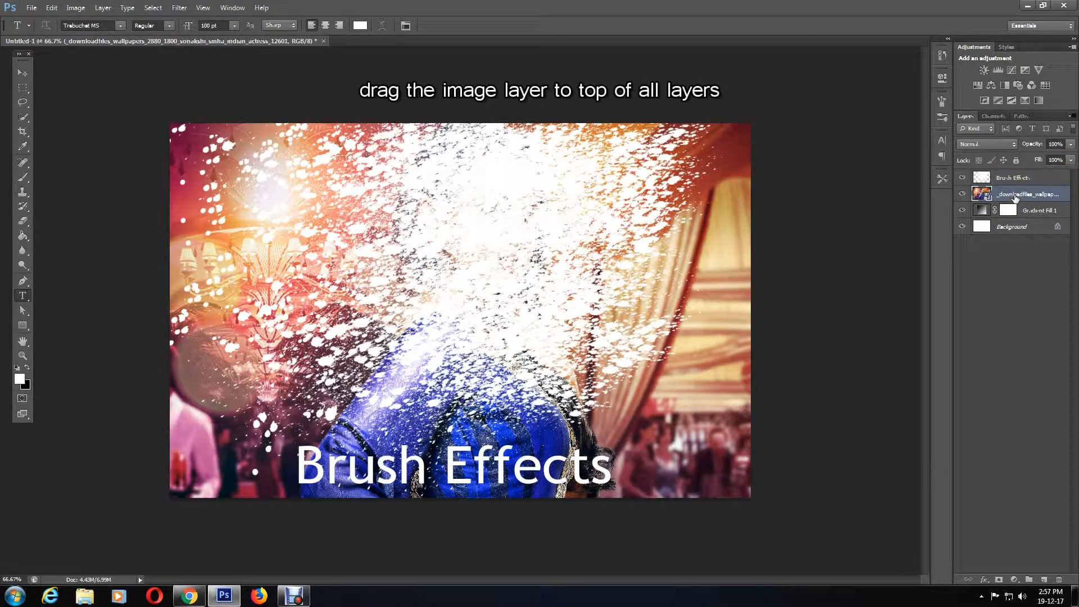
left_click_drag(1015, 198, 1014, 176)
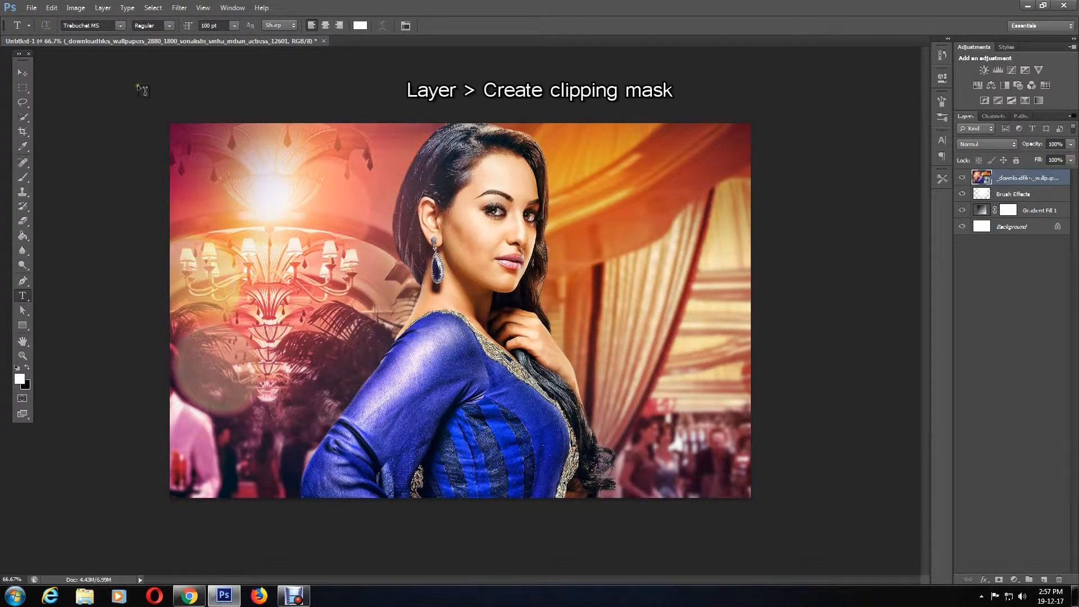
left_click(102, 8)
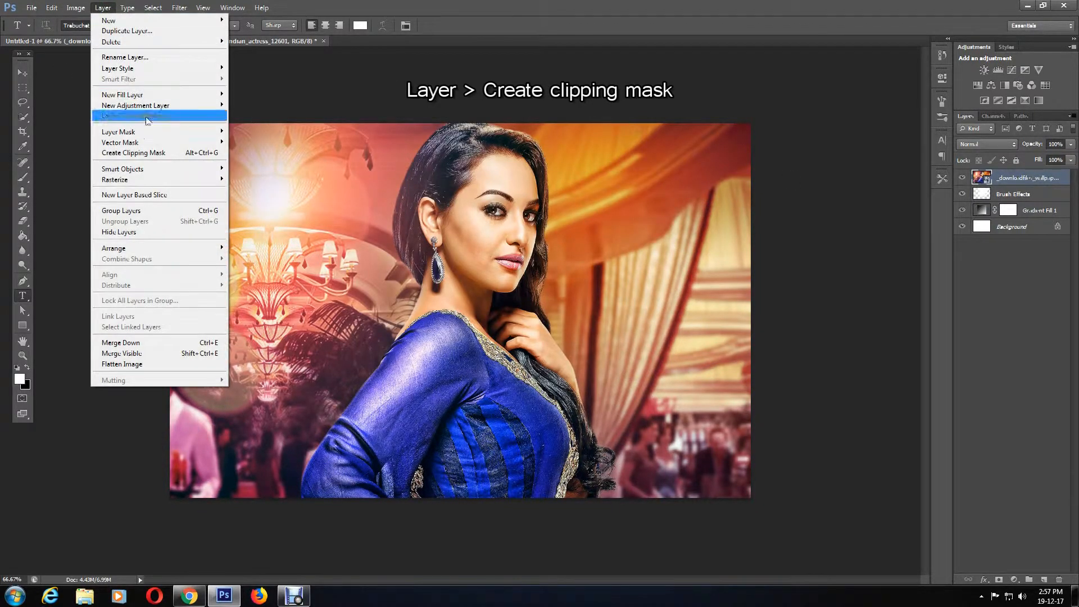
left_click(148, 152)
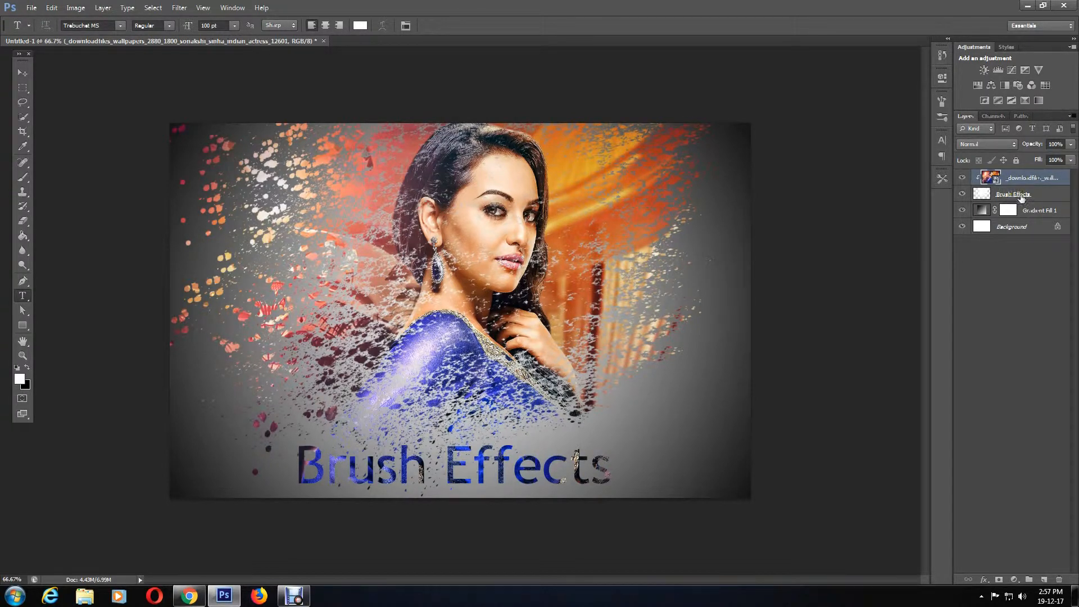
left_click(1016, 198)
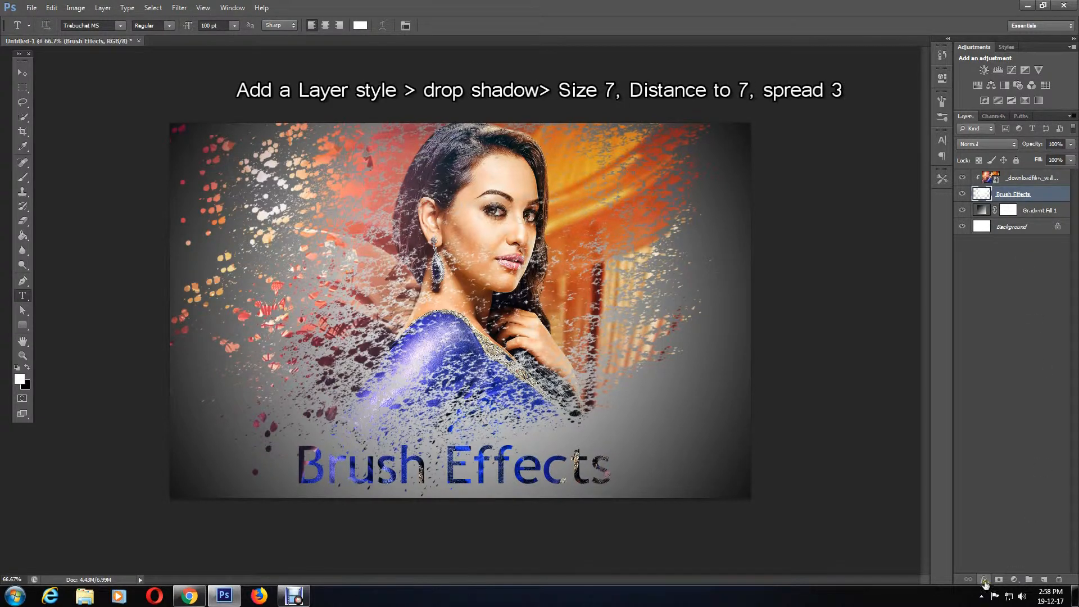
Apply a Drop Shadow to the 'Brush Effects' layer with size 7, distance 7 and spread 3.
left_click(985, 583)
left_click(987, 578)
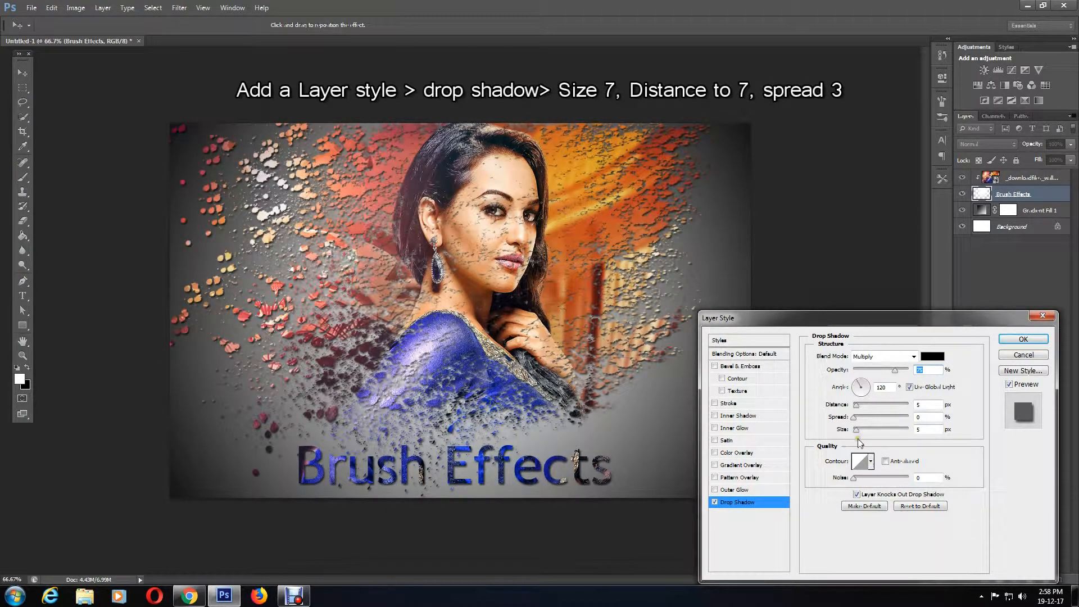
left_click(918, 428)
type("7")
left_click(918, 404)
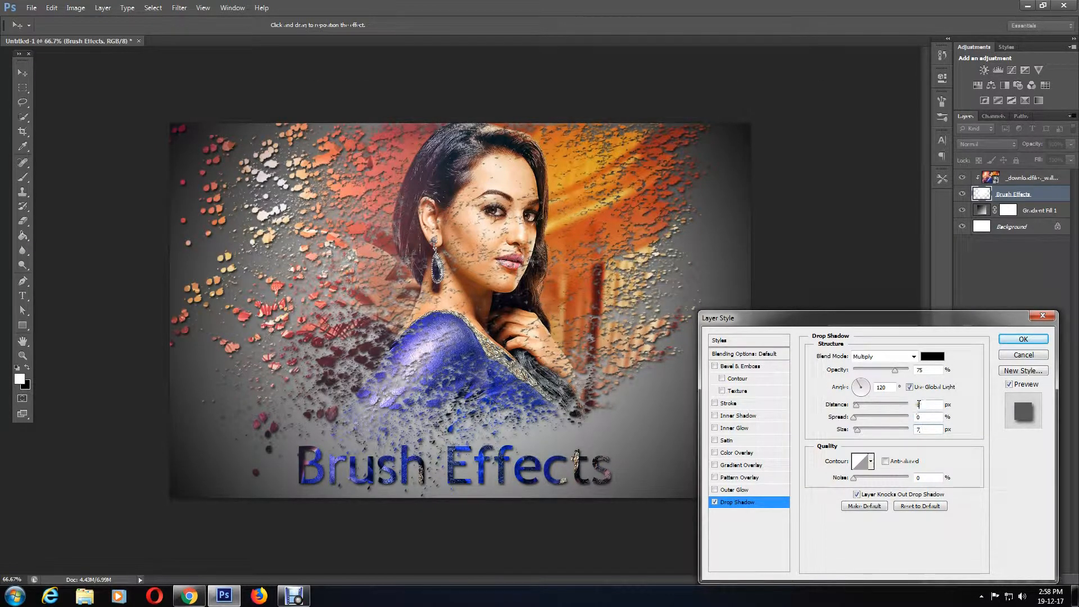
type("1")
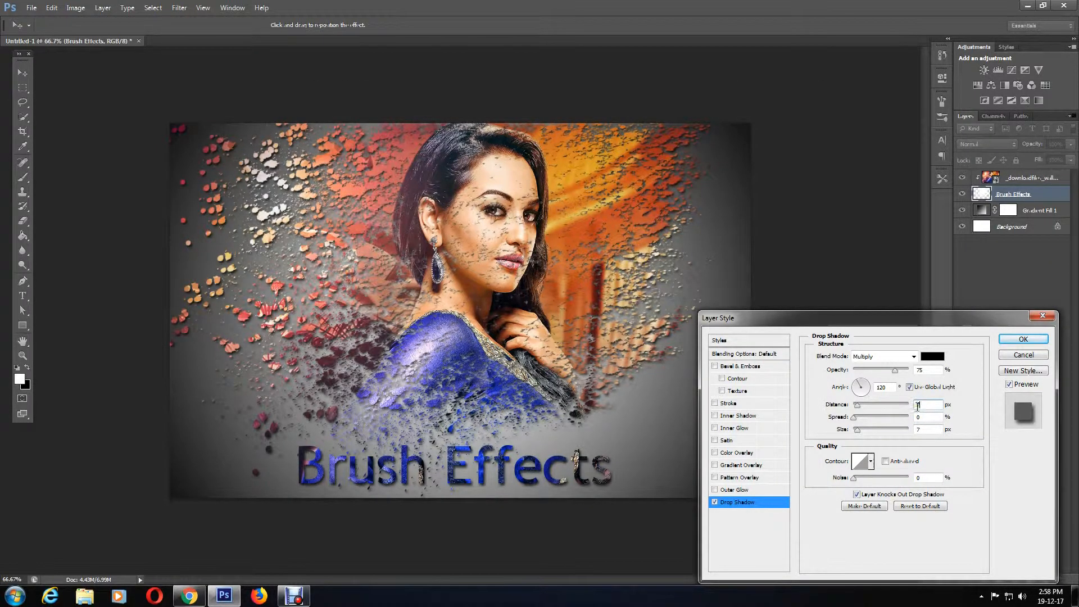
key("BackSpace")
type("7")
double_click(916, 416)
type("3")
left_click(1022, 340)
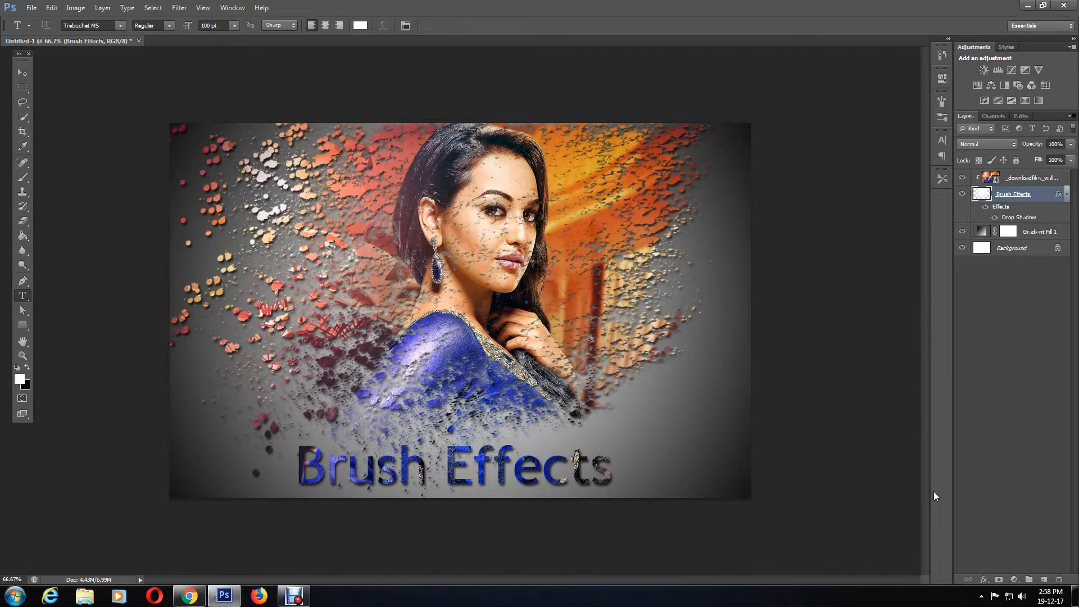
Save the composite via Save As in JPEG format, accepting the default JPEG quality options.
left_click(31, 7)
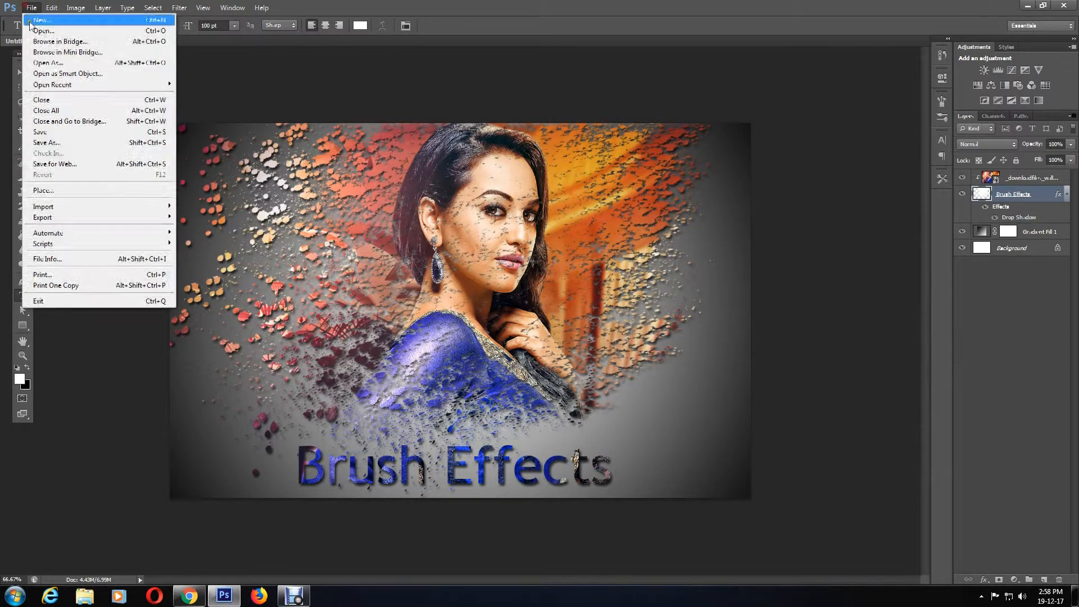
left_click(96, 147)
left_click(522, 336)
left_click(539, 415)
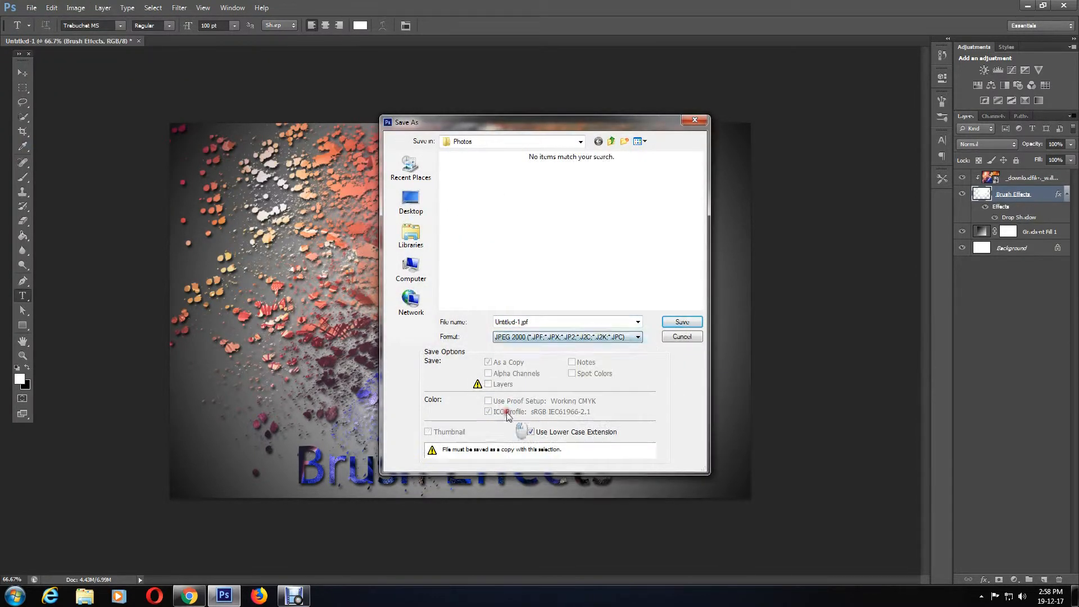
left_click(598, 336)
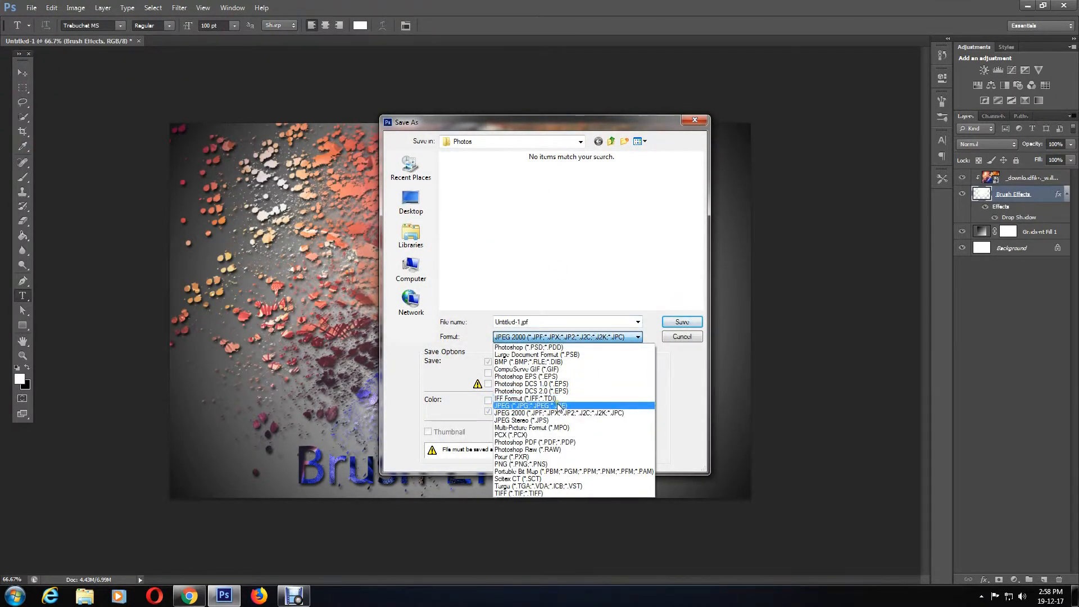
left_click(607, 404)
left_click(678, 324)
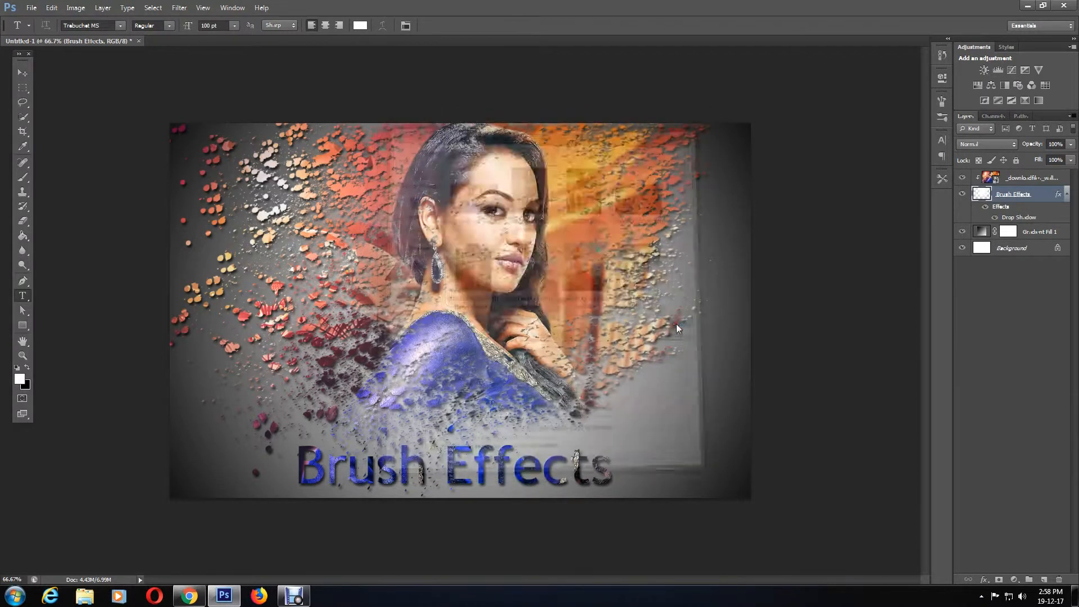
left_click(603, 164)
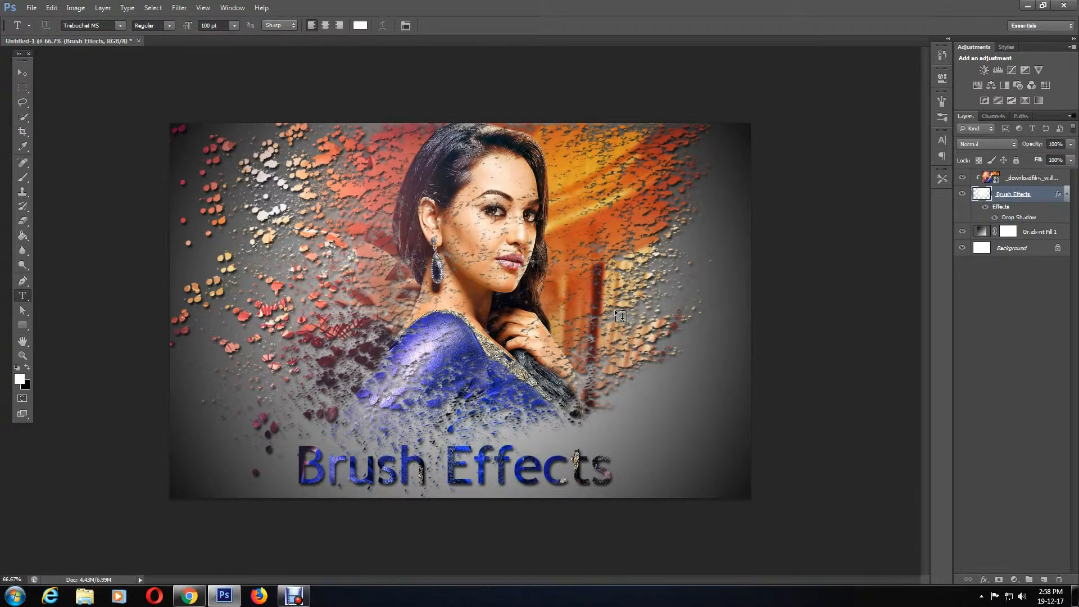